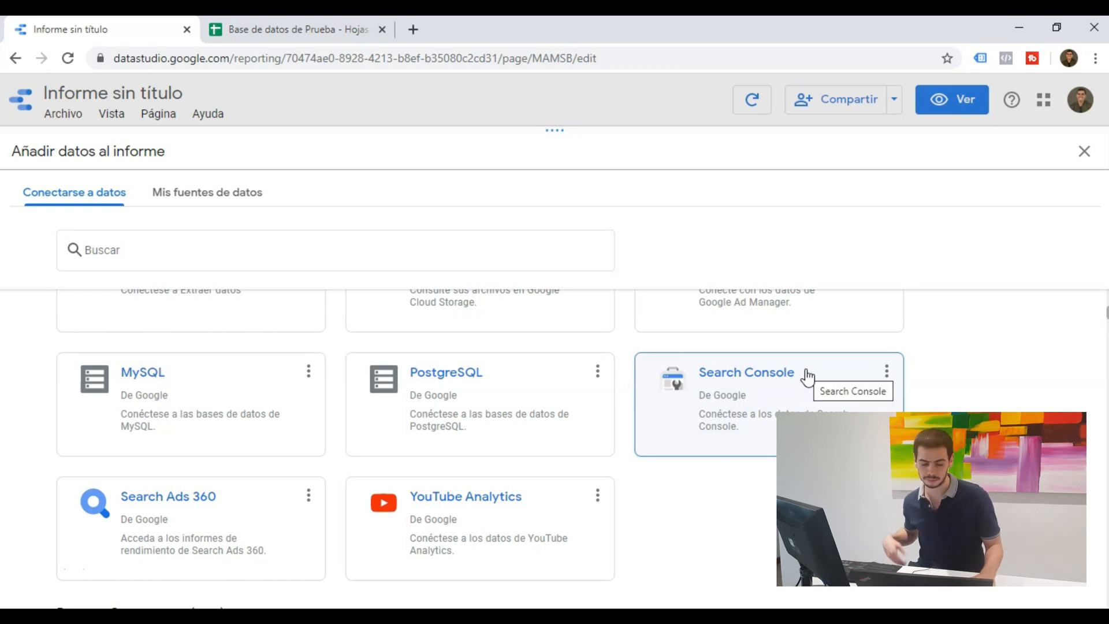
Review the Google and partner connectors, and choose Hojas de cálculo de Google as the report's data connector.
{"action": "scroll", "coordinate": [566, 493], "scroll_direction": "down", "scroll_amount": 2}
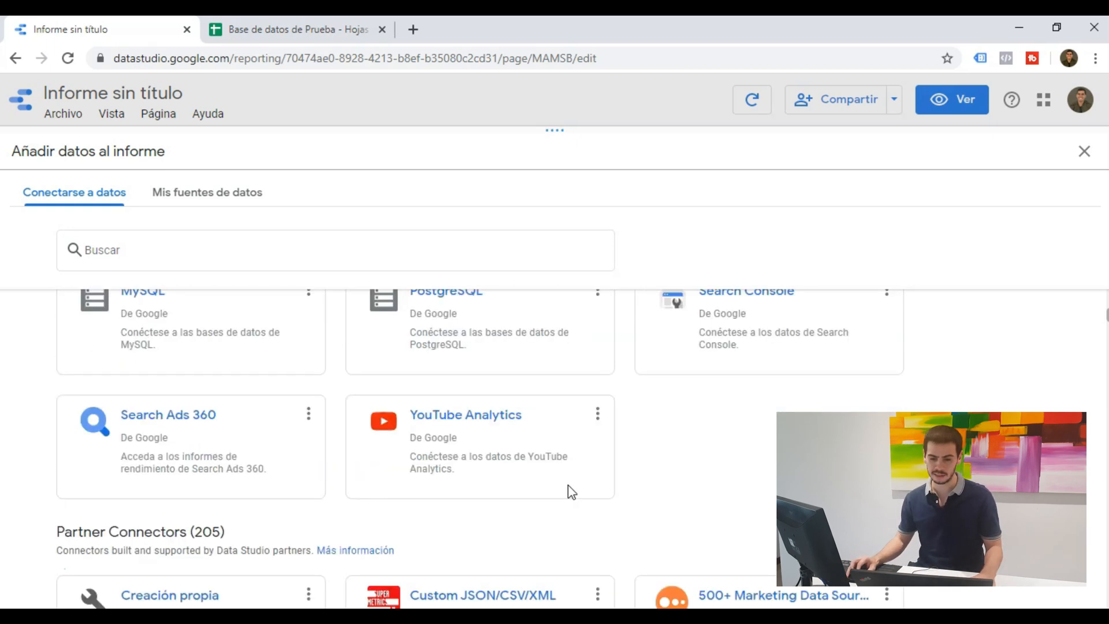
{"action": "scroll", "coordinate": [520, 474], "scroll_direction": "up", "scroll_amount": 4}
{"action": "scroll", "coordinate": [418, 451], "scroll_direction": "down", "scroll_amount": 1}
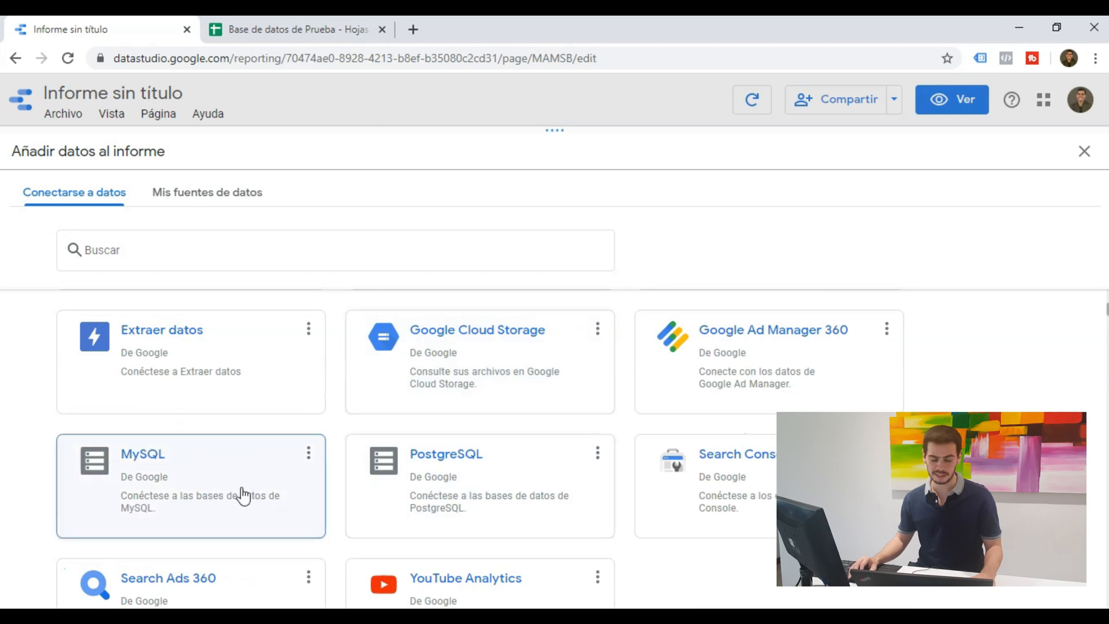
{"action": "scroll", "coordinate": [838, 387], "scroll_direction": "down", "scroll_amount": 4}
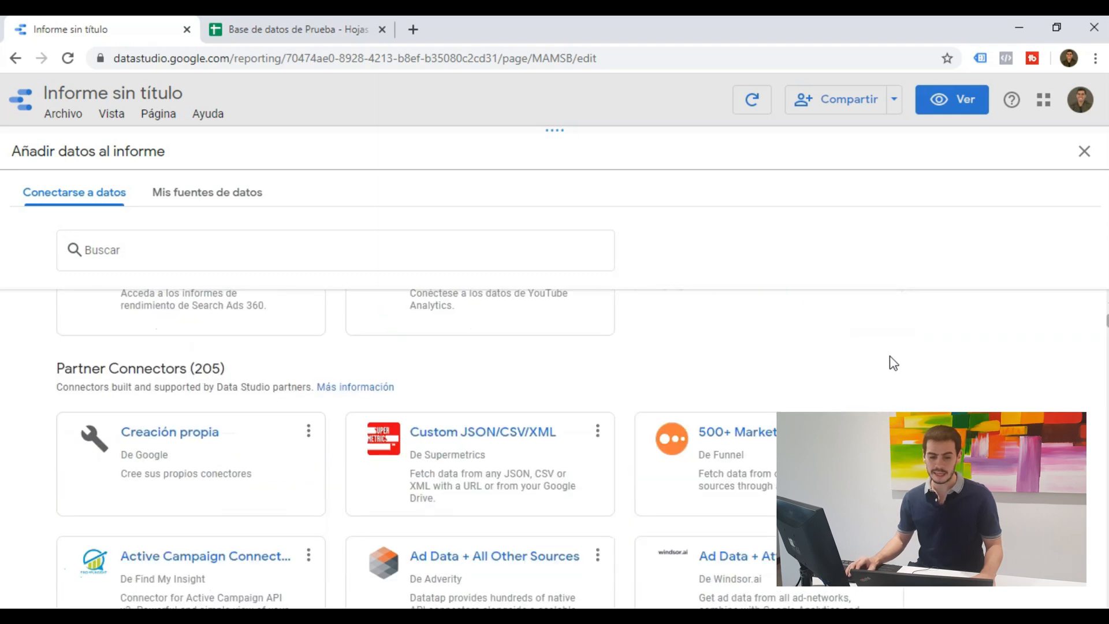
{"action": "left_click_drag", "start_coordinate": [57, 368], "coordinate": [172, 366]}
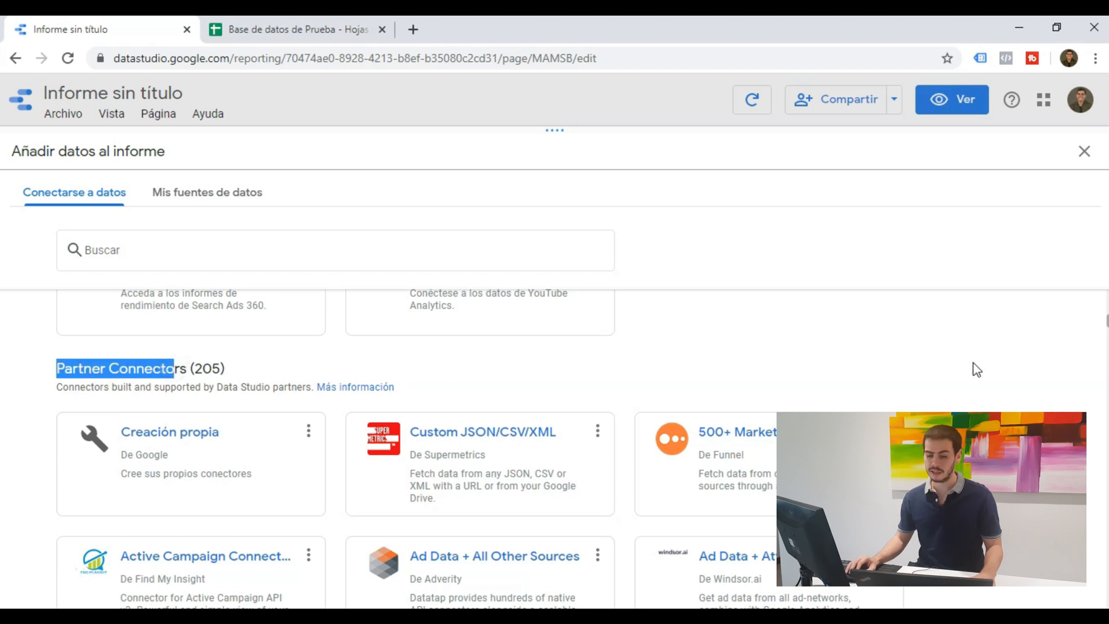
{"action": "scroll", "coordinate": [980, 368], "scroll_direction": "down", "scroll_amount": 1}
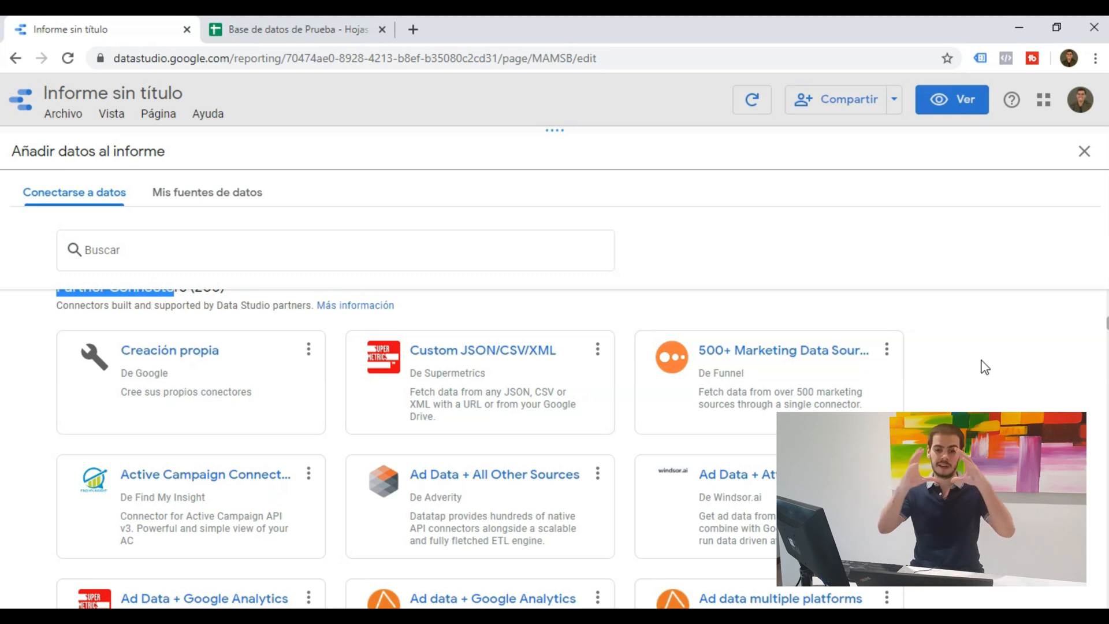
{"action": "scroll", "coordinate": [977, 372], "scroll_direction": "up", "scroll_amount": 10}
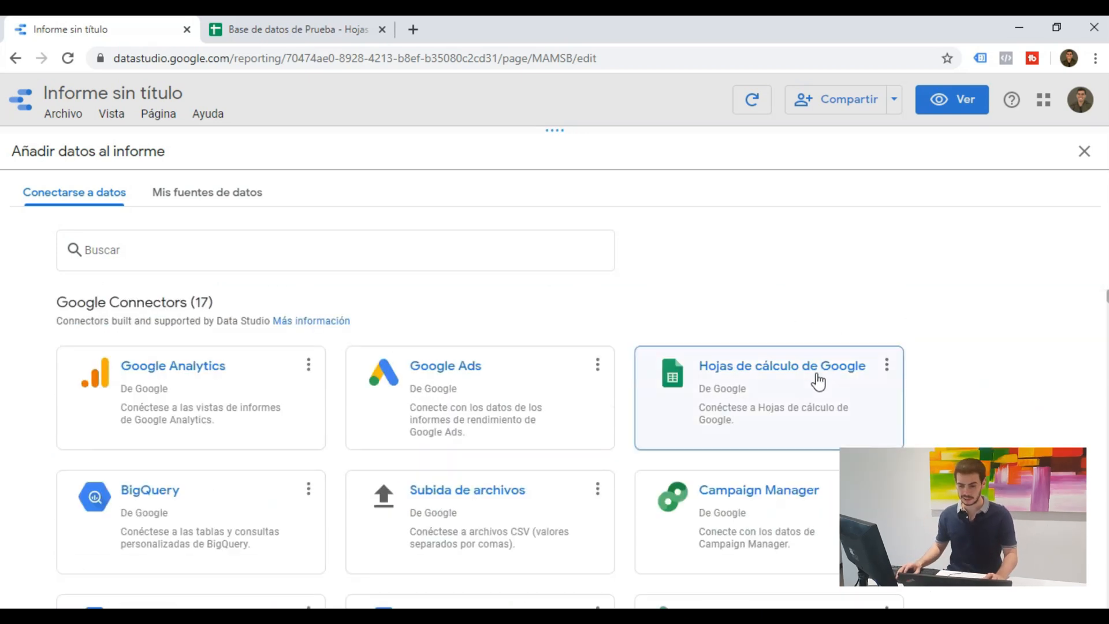
{"action": "left_click", "coordinate": [789, 399]}
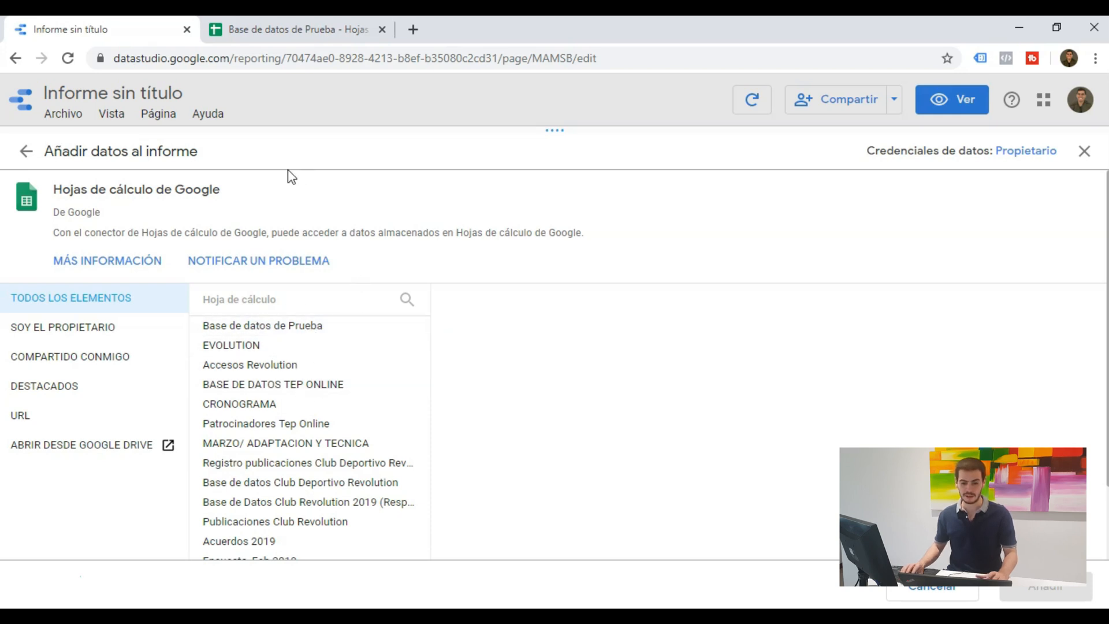
Switch to the Base de datos de Prueba spreadsheet and examine its column headers and records.
{"action": "left_click", "coordinate": [288, 26]}
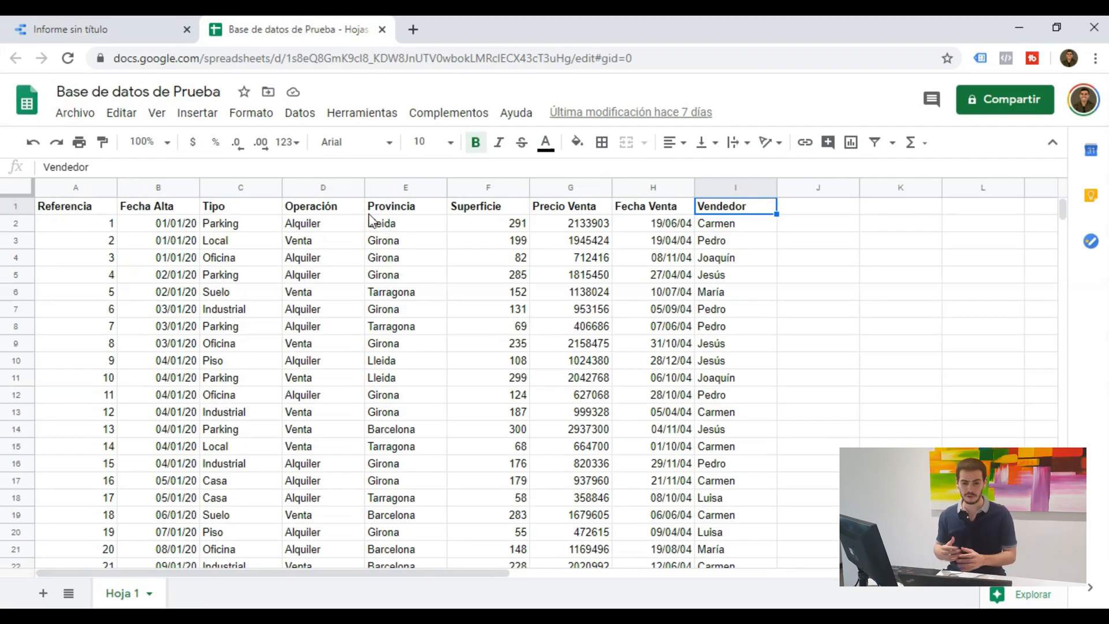
{"action": "left_click_drag", "start_coordinate": [78, 209], "coordinate": [738, 213]}
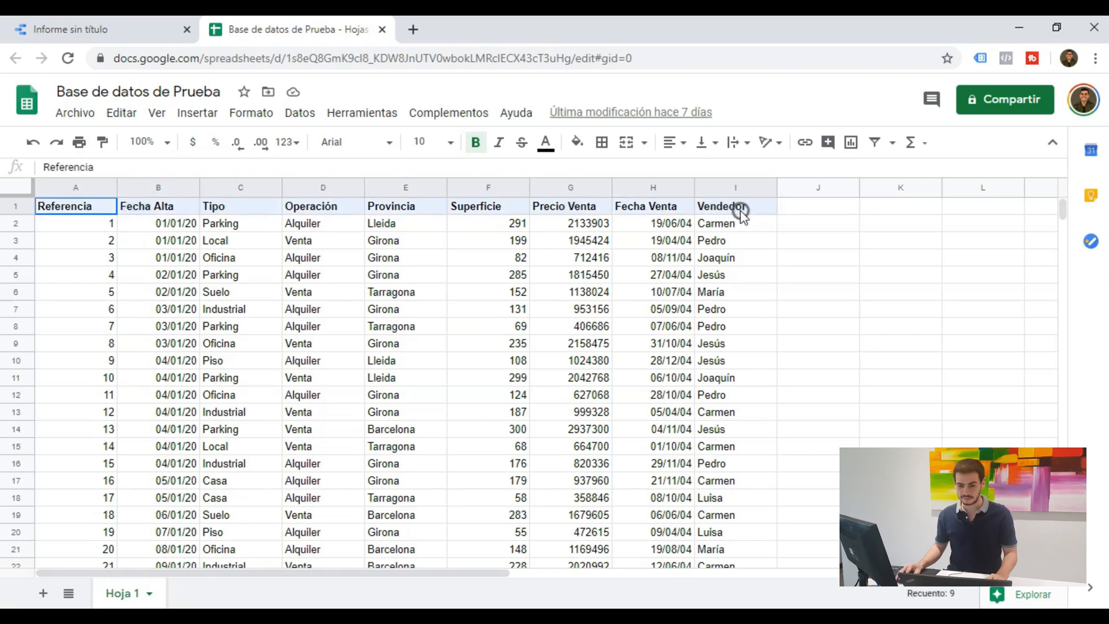
{"action": "left_click", "coordinate": [794, 211]}
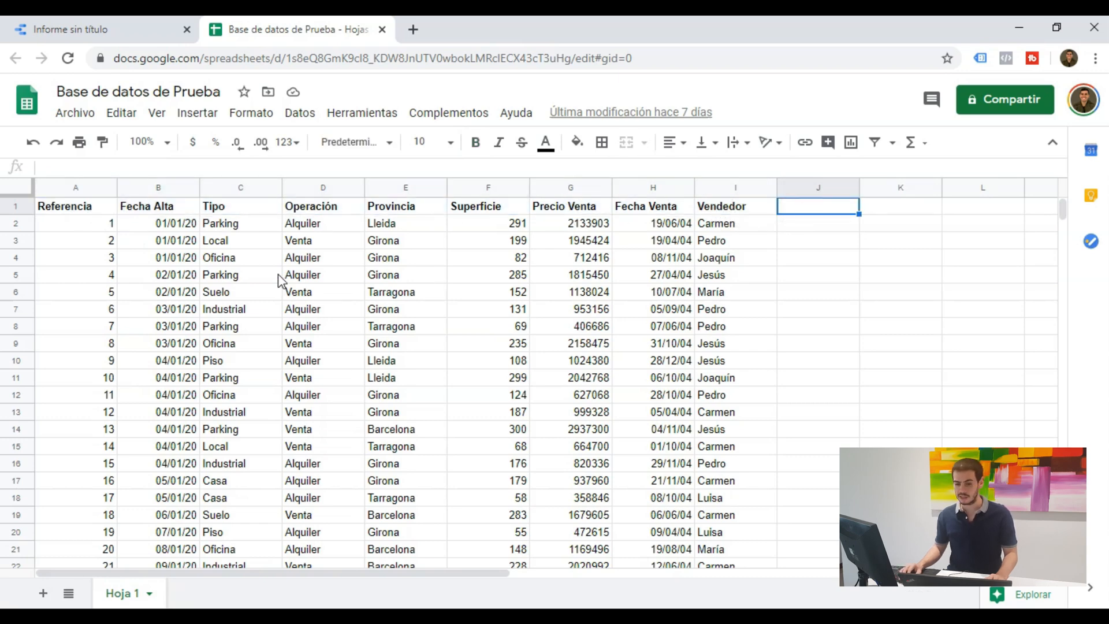
{"action": "scroll", "coordinate": [280, 280], "scroll_direction": "down", "scroll_amount": 13}
{"action": "left_click_drag", "start_coordinate": [1060, 209], "coordinate": [1024, 193]}
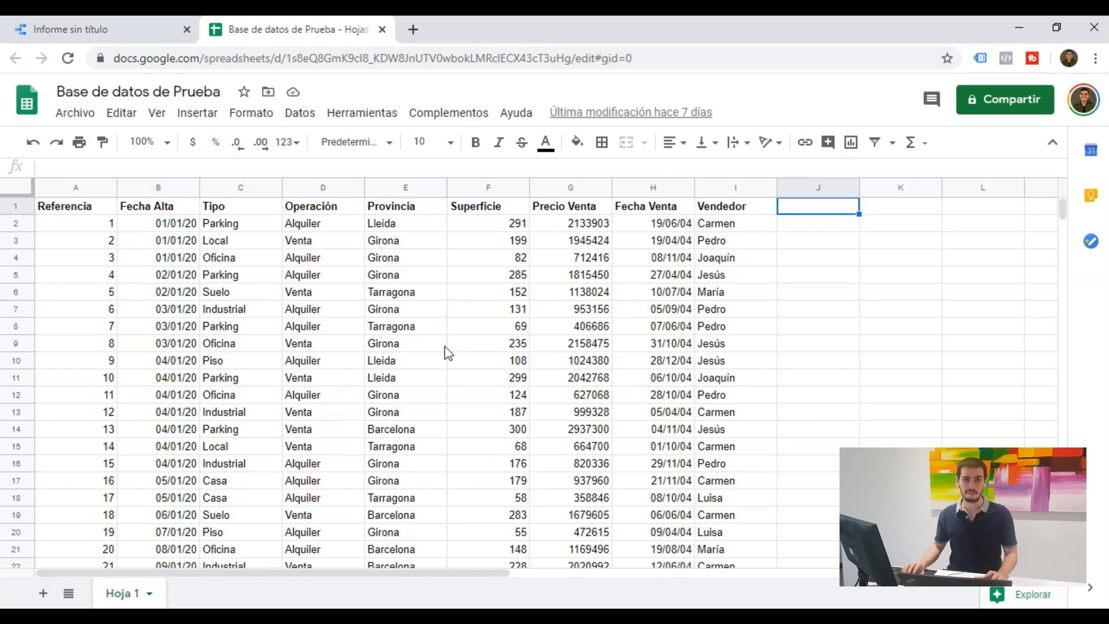
Back in the Data Studio report, add Hoja 1 of Base de datos de Prueba as data source, using the first row as headers.
{"action": "left_click", "coordinate": [156, 34]}
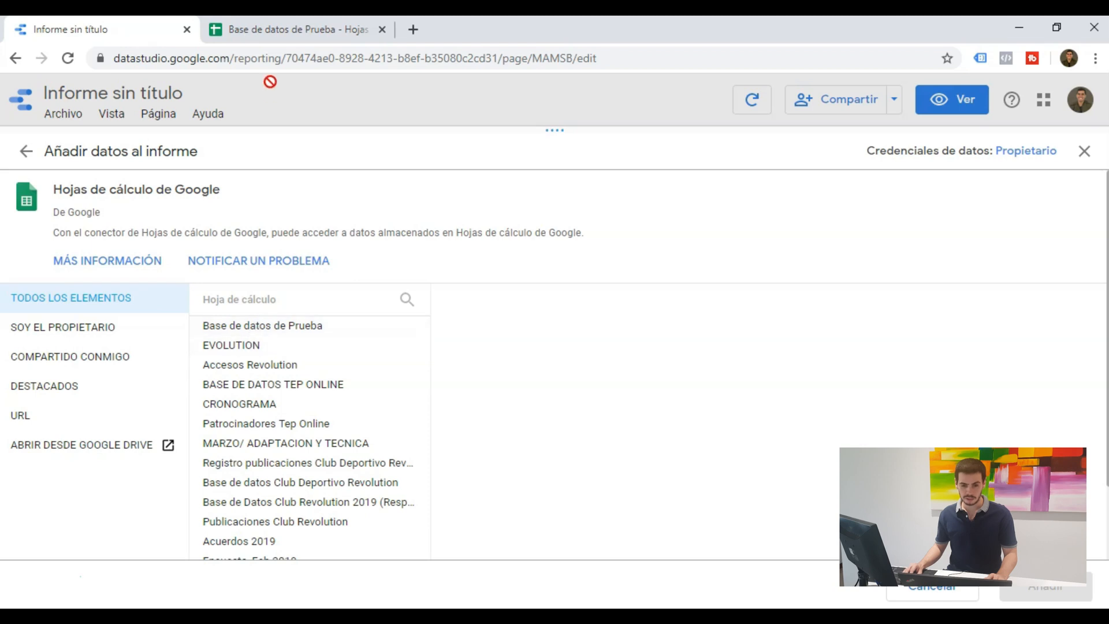
{"action": "left_click", "coordinate": [312, 326]}
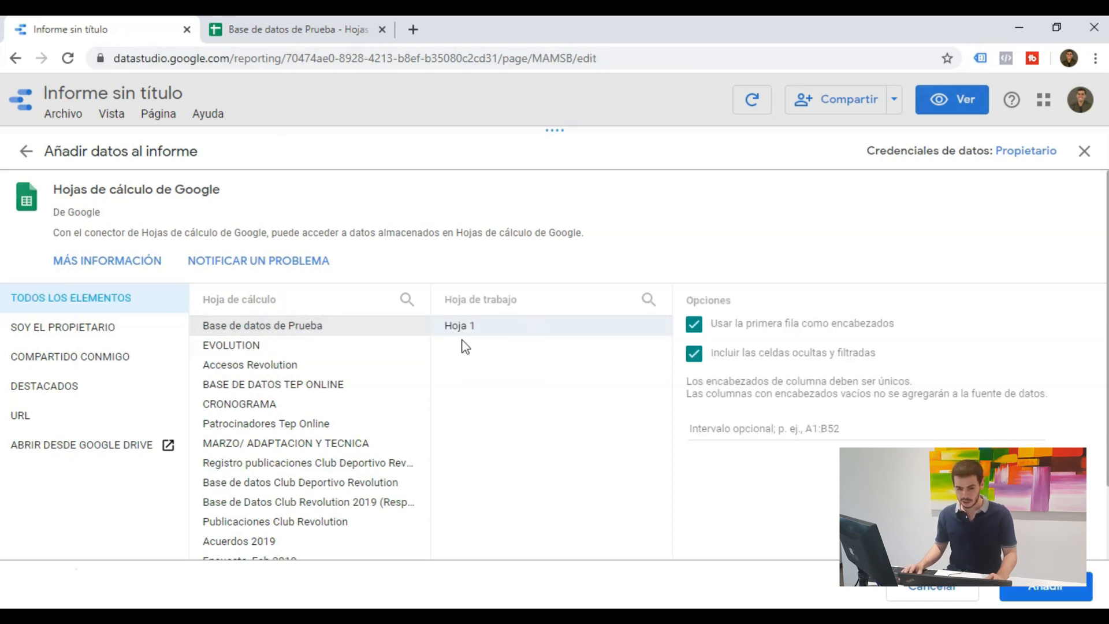
{"action": "left_click", "coordinate": [272, 30]}
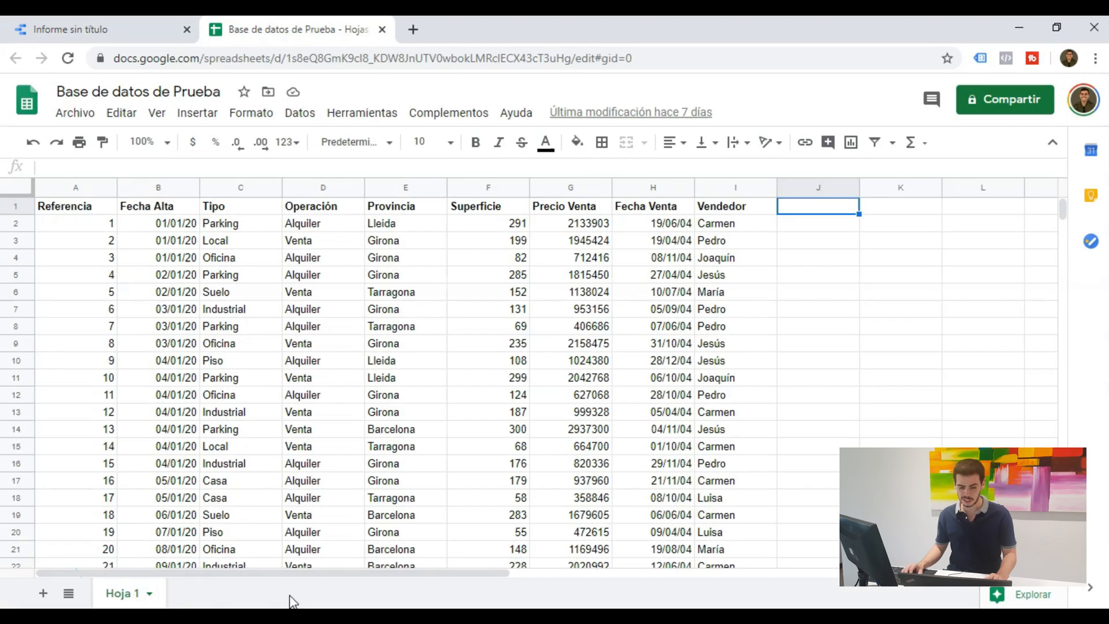
{"action": "left_click", "coordinate": [121, 24]}
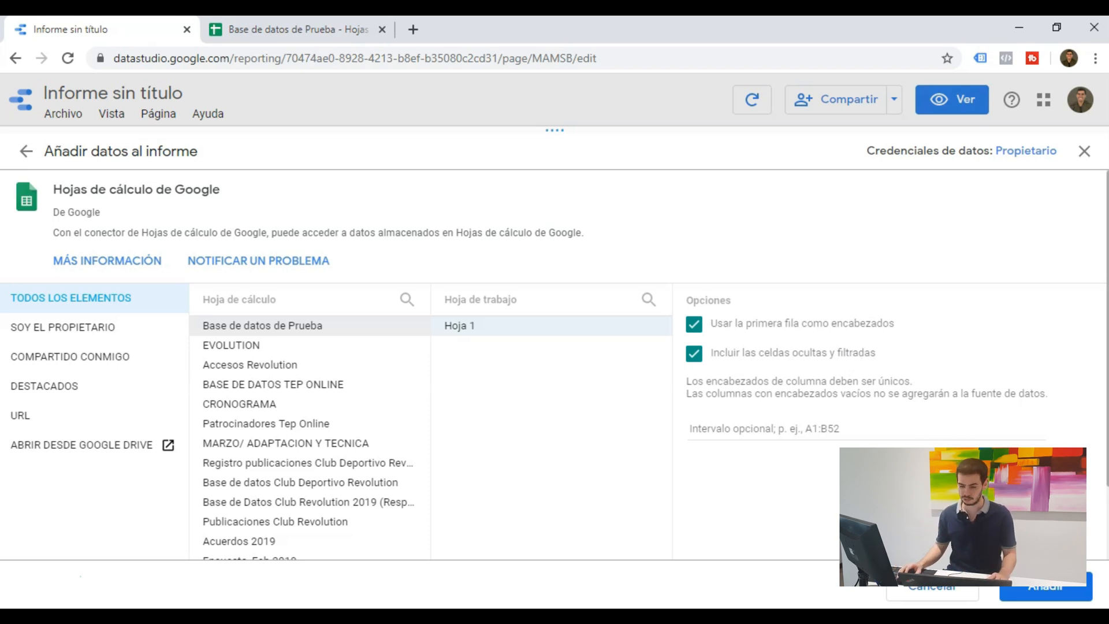
{"action": "left_click", "coordinate": [1047, 588]}
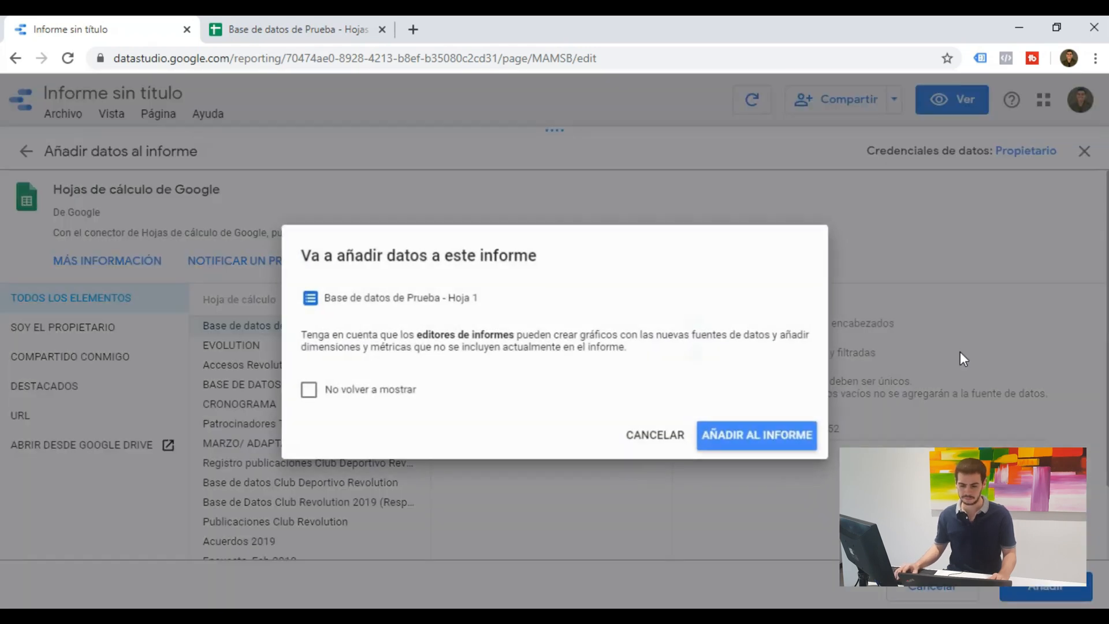
{"action": "left_click", "coordinate": [791, 444]}
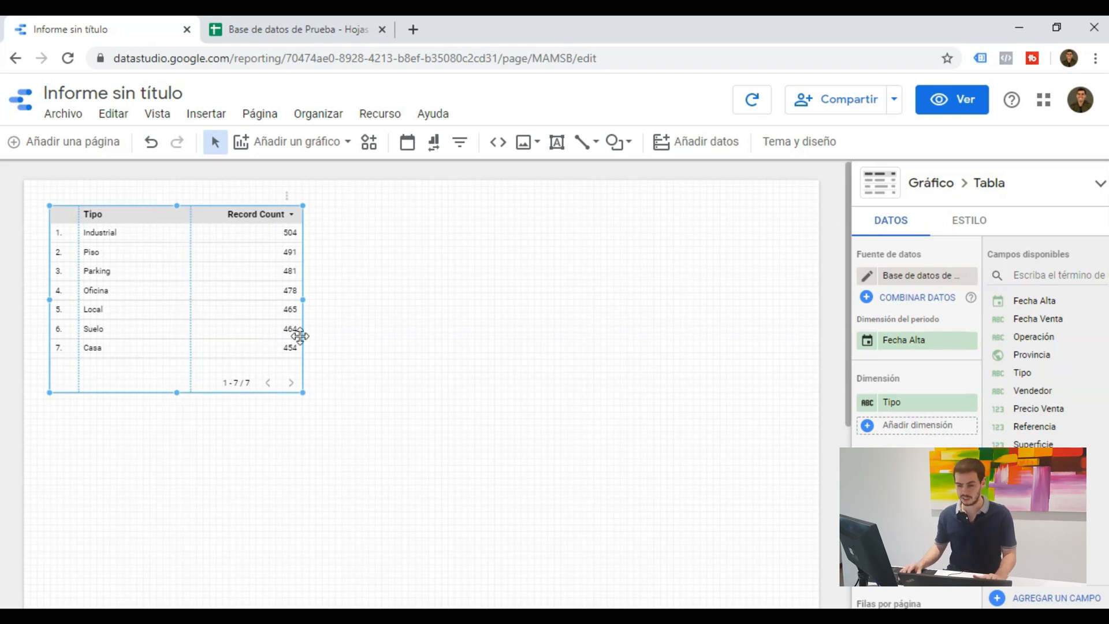
Look through the chart types that can be added to the report.
{"action": "left_click", "coordinate": [303, 144]}
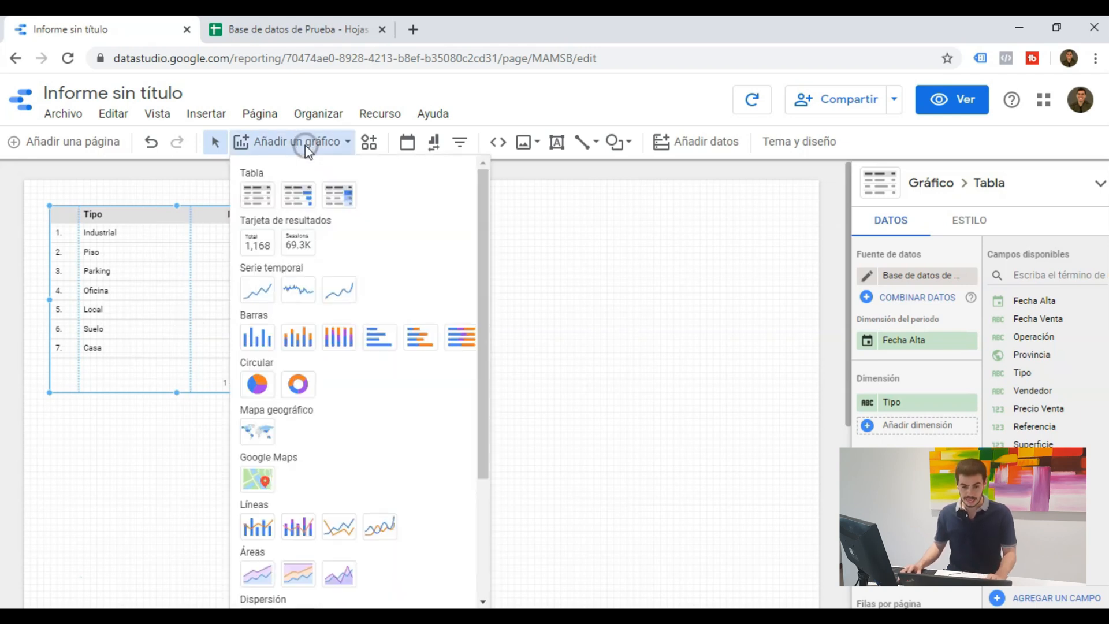
{"action": "left_click_drag", "start_coordinate": [483, 201], "coordinate": [494, 388]}
{"action": "mouse_move", "coordinate": [488, 364]}
{"action": "left_mouse_down"}
{"action": "mouse_move", "coordinate": [485, 168]}
{"action": "mouse_move", "coordinate": [475, 372]}
{"action": "left_mouse_up"}
{"action": "left_click_drag", "start_coordinate": [483, 329], "coordinate": [482, 183]}
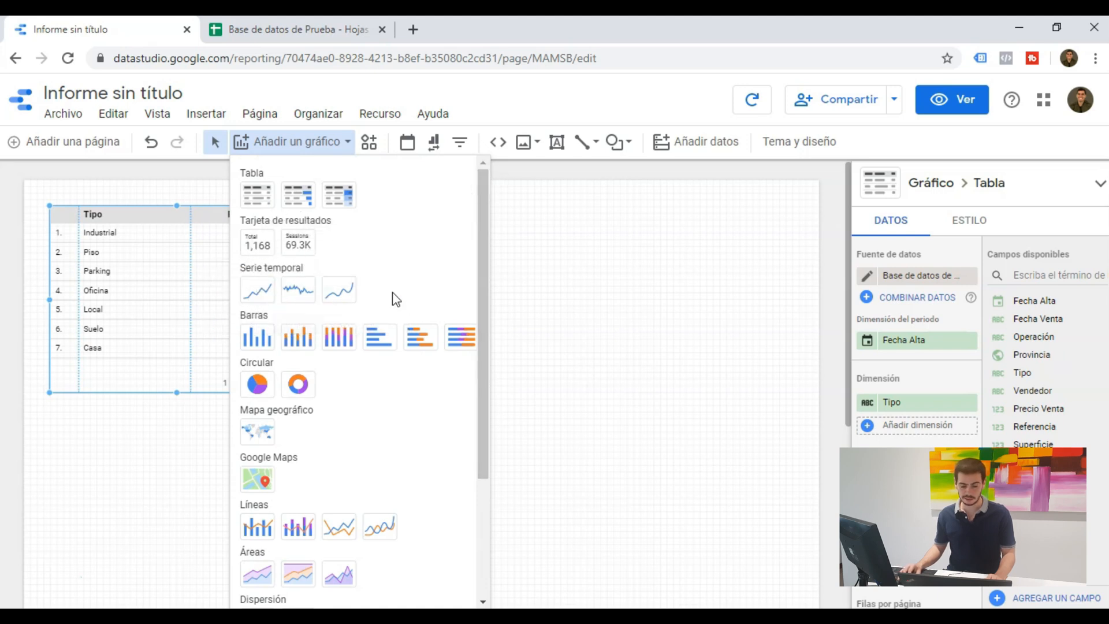
{"action": "left_click_drag", "start_coordinate": [483, 295], "coordinate": [483, 349]}
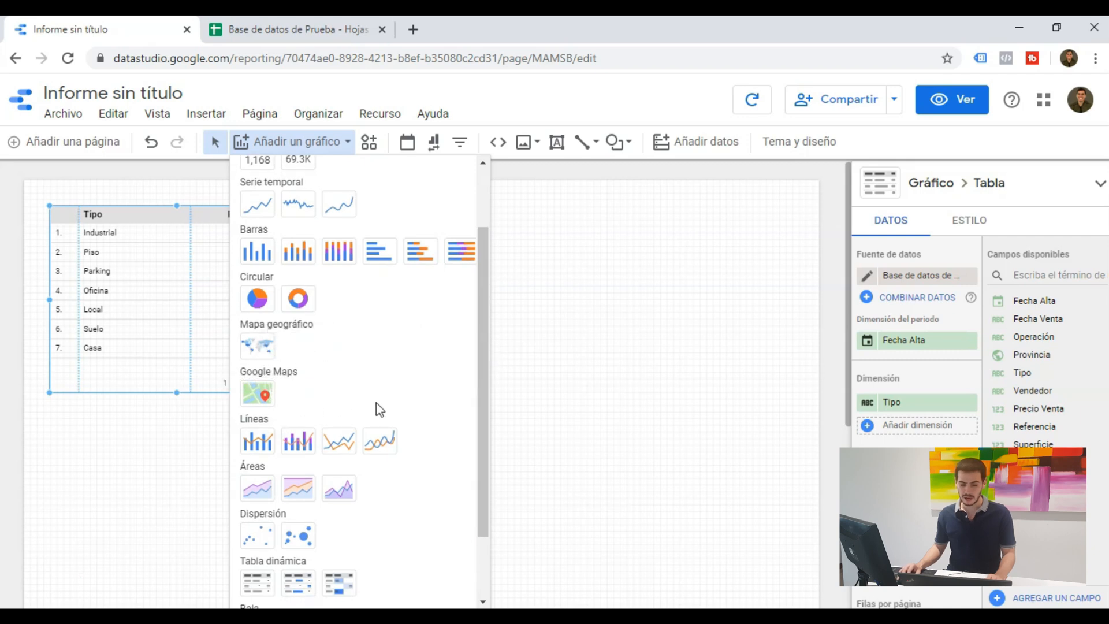
{"action": "scroll", "coordinate": [391, 389], "scroll_direction": "up", "scroll_amount": 2}
{"action": "left_click", "coordinate": [506, 358]}
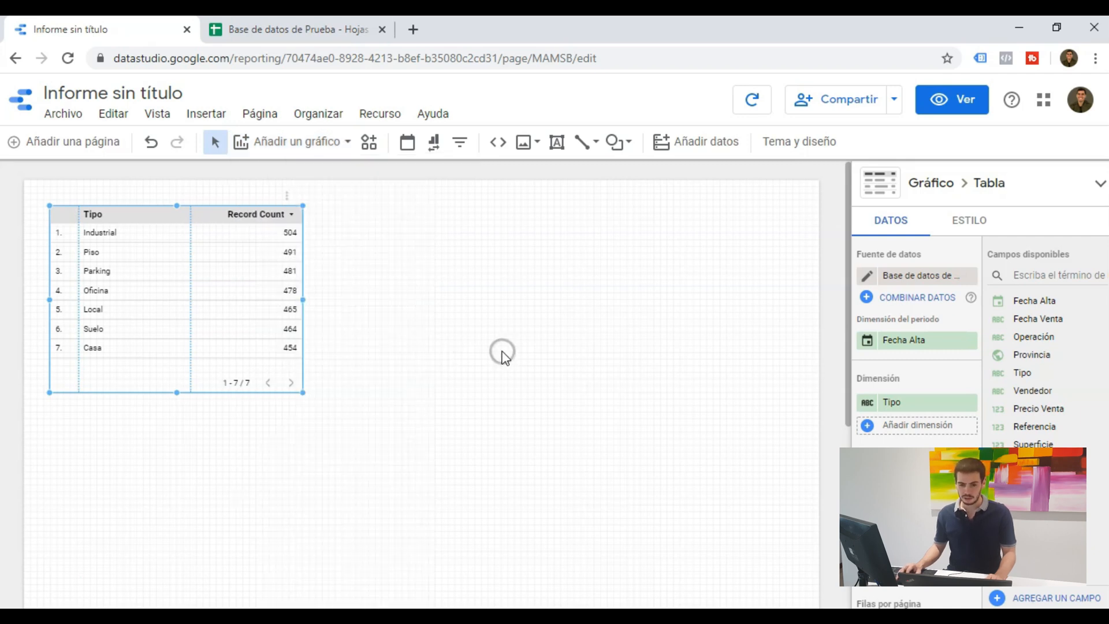
Insert a time series chart to the right of the Tipo table and move it below the table's header level.
{"action": "left_click", "coordinate": [327, 151]}
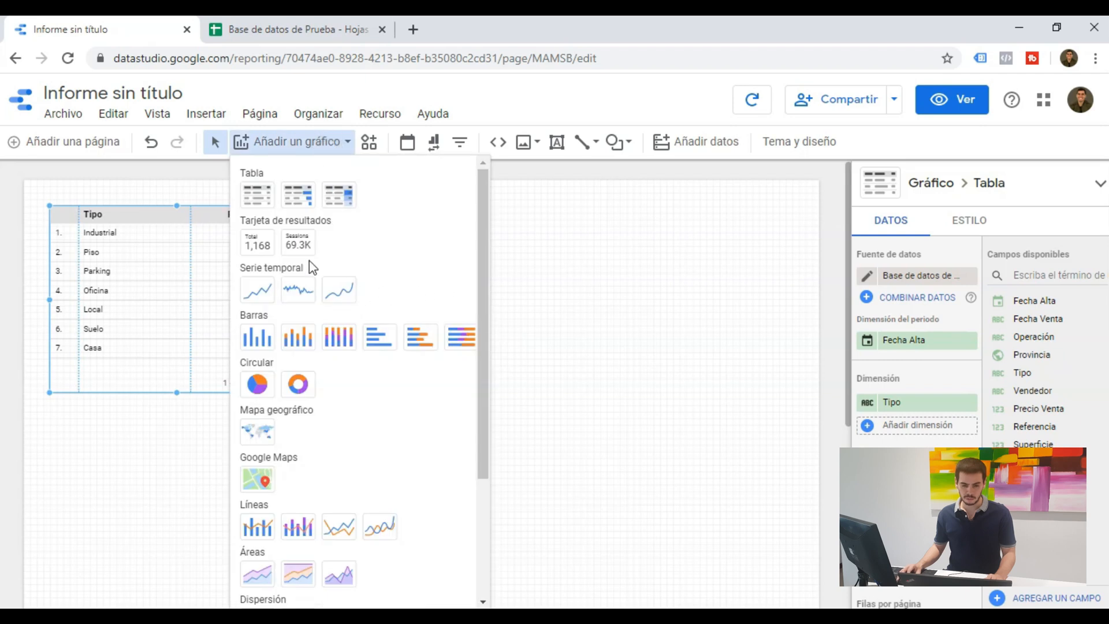
{"action": "left_click", "coordinate": [256, 196]}
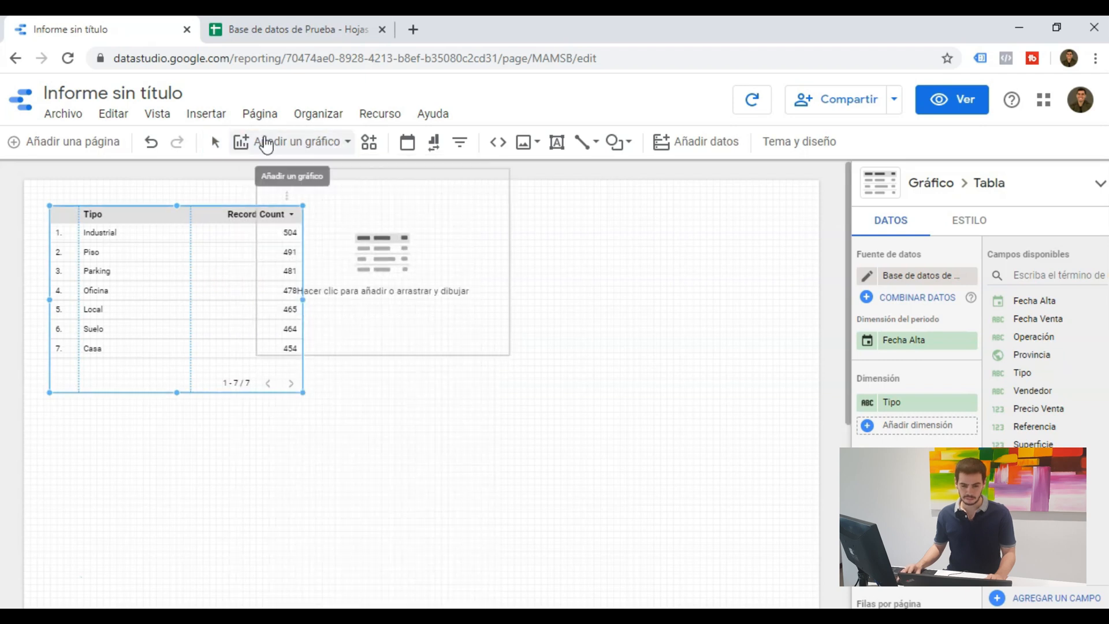
{"action": "left_click", "coordinate": [317, 152]}
{"action": "left_click", "coordinate": [265, 290]}
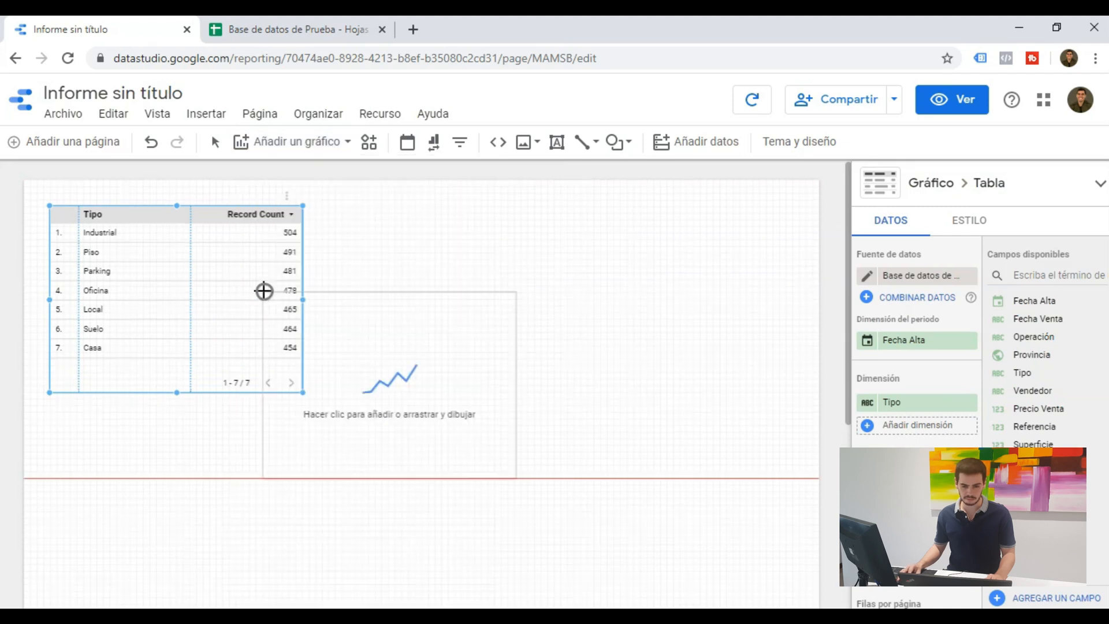
{"action": "left_click", "coordinate": [363, 211]}
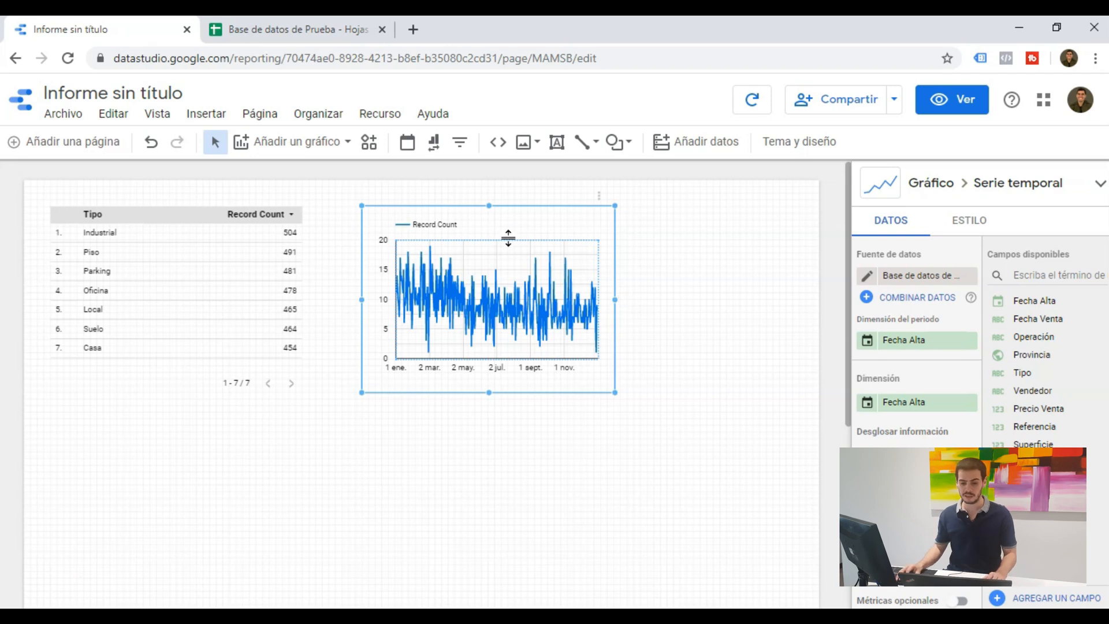
{"action": "left_click_drag", "start_coordinate": [509, 237], "coordinate": [478, 342]}
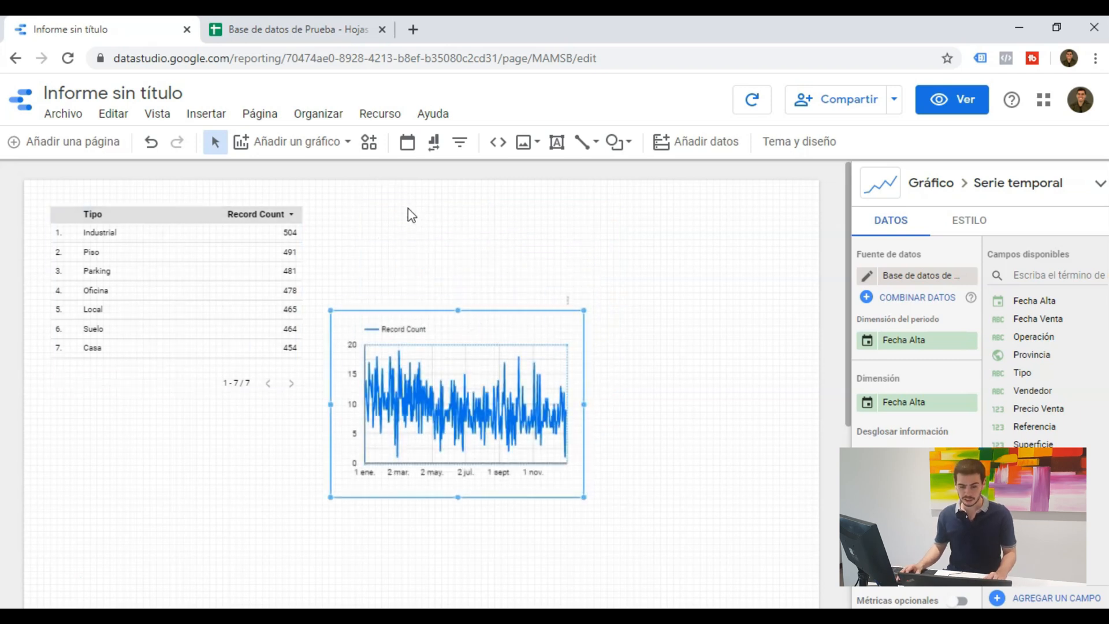
Add a date range control near the page's upper right corner, above the time series chart.
{"action": "left_click", "coordinate": [407, 143]}
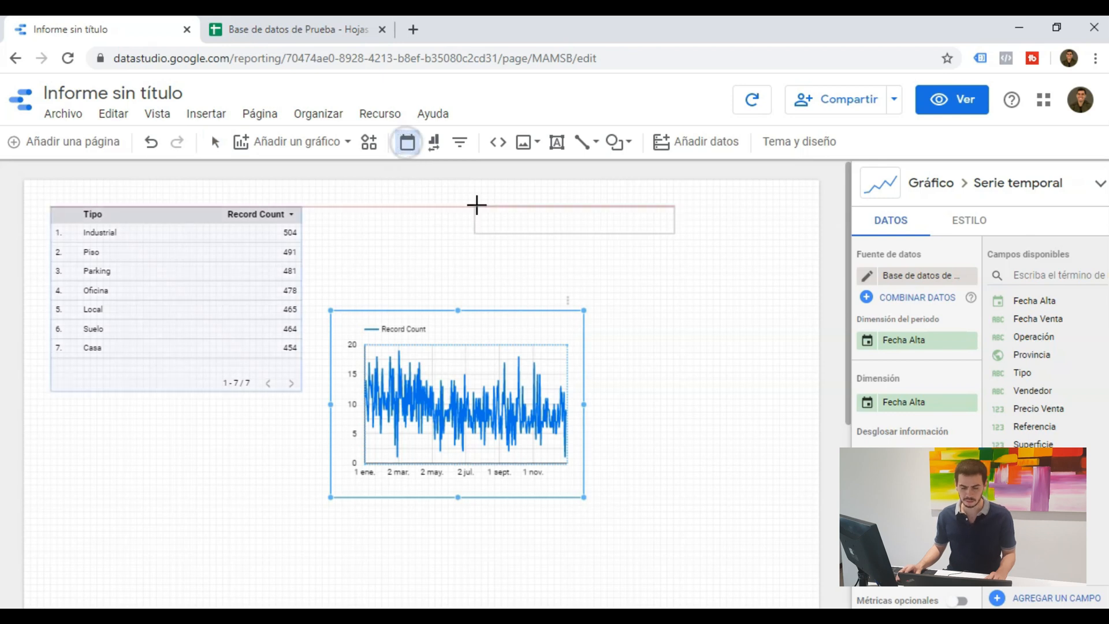
{"action": "left_click", "coordinate": [511, 205]}
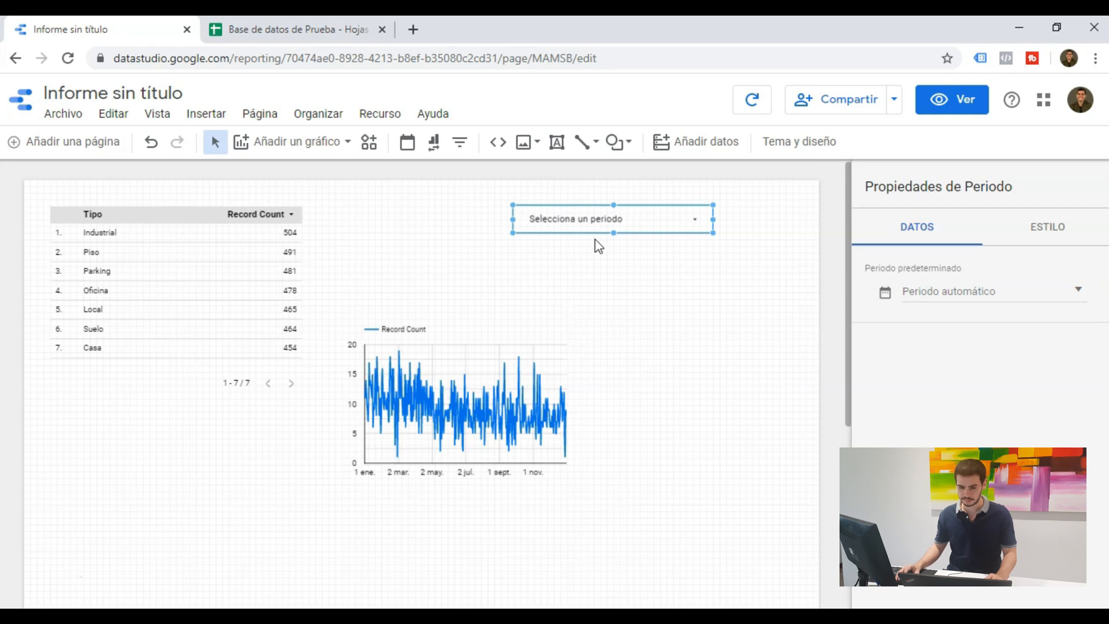
{"action": "left_click_drag", "start_coordinate": [650, 213], "coordinate": [700, 209]}
{"action": "left_click", "coordinate": [659, 345]}
Widen the time series chart and move it up and to the right, closer to the date range control.
{"action": "left_click", "coordinate": [507, 372]}
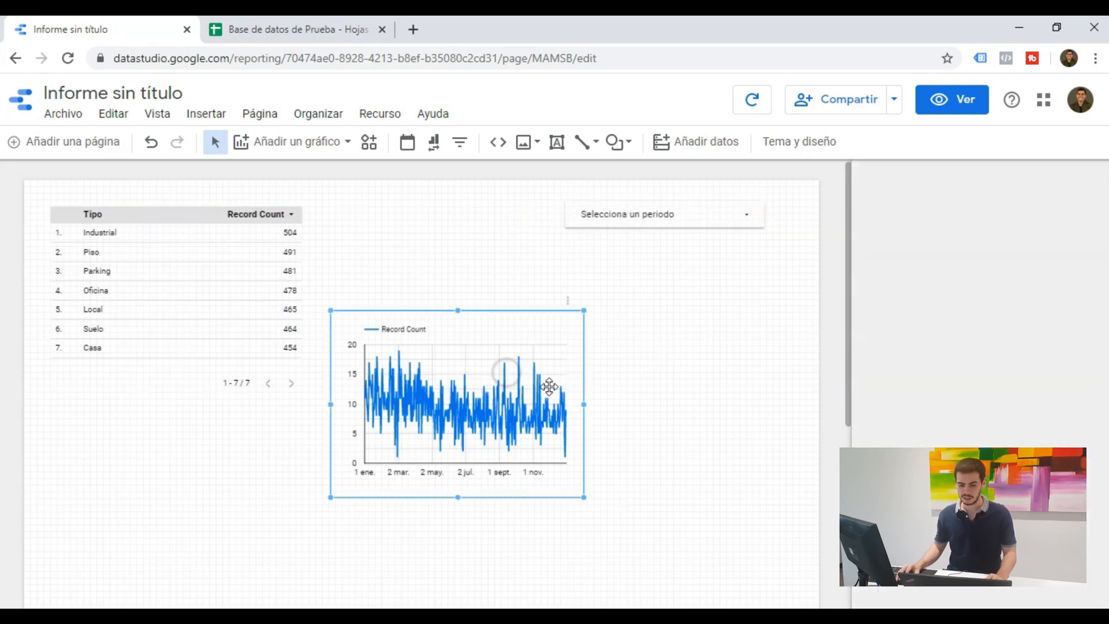
{"action": "left_click_drag", "start_coordinate": [585, 404], "coordinate": [692, 396]}
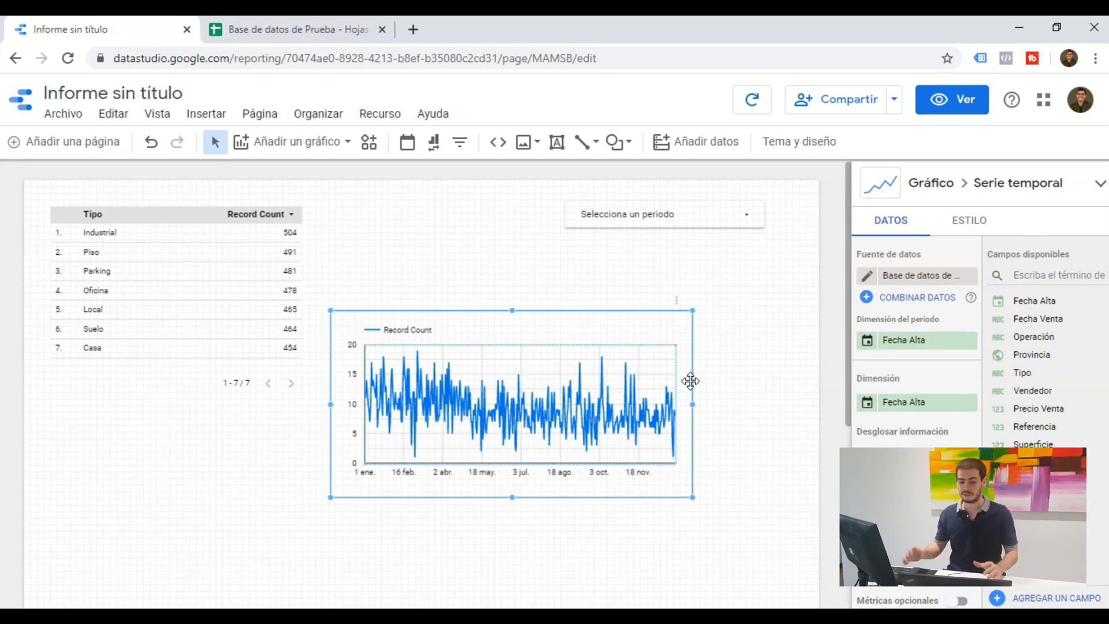
{"action": "left_click_drag", "start_coordinate": [634, 329], "coordinate": [676, 309]}
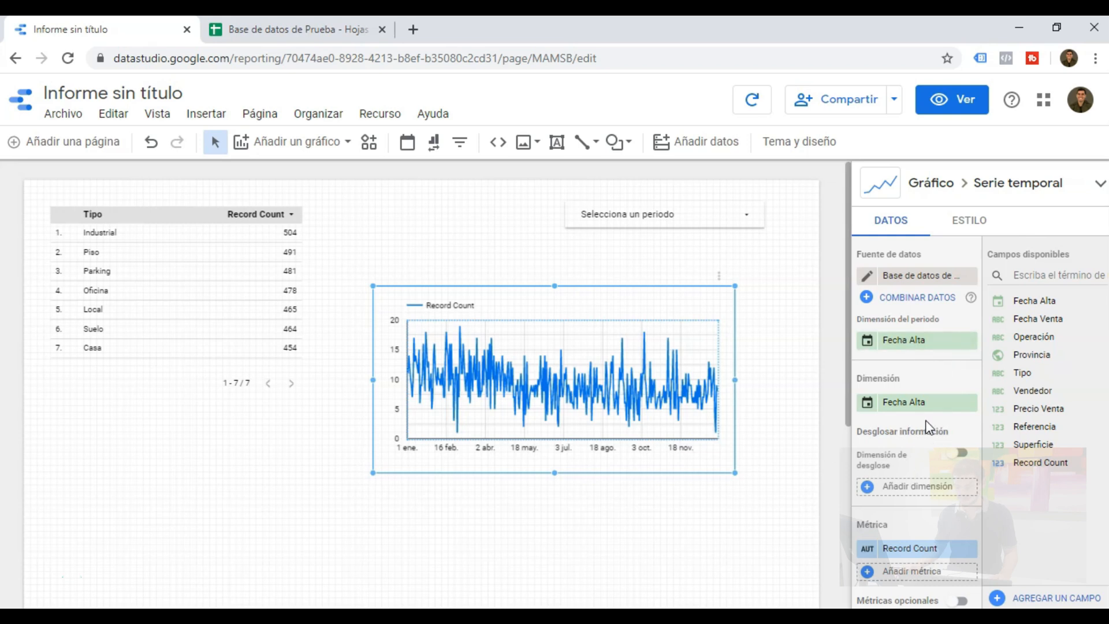
Replace the time series chart's metric with Precio Venta and stretch the chart almost to the page's right edge.
{"action": "scroll", "coordinate": [927, 427], "scroll_direction": "down", "scroll_amount": 2}
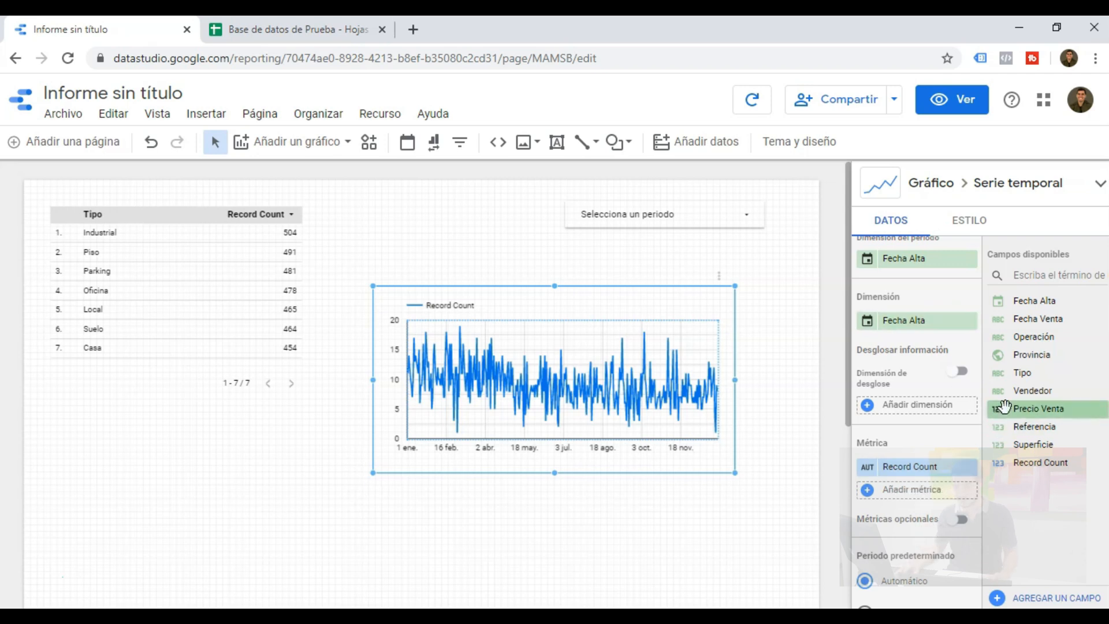
{"action": "left_click_drag", "start_coordinate": [1037, 409], "coordinate": [928, 471]}
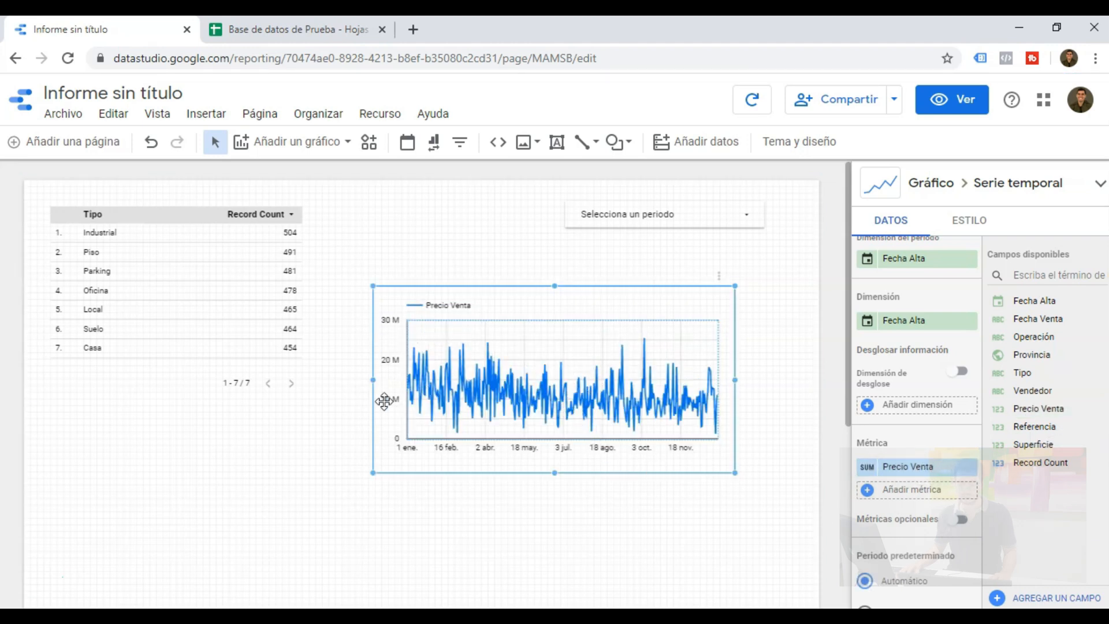
{"action": "left_click_drag", "start_coordinate": [734, 380], "coordinate": [798, 379]}
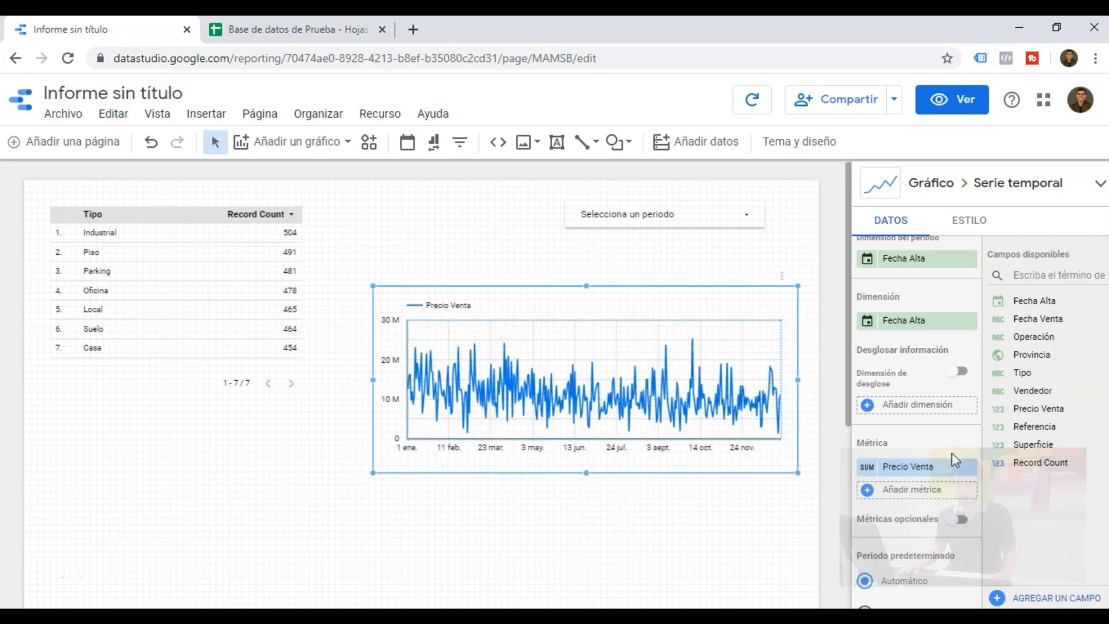
{"action": "left_click_drag", "start_coordinate": [683, 301], "coordinate": [687, 278]}
Add a pie chart in the empty area below the Tipo table.
{"action": "left_click", "coordinate": [337, 143]}
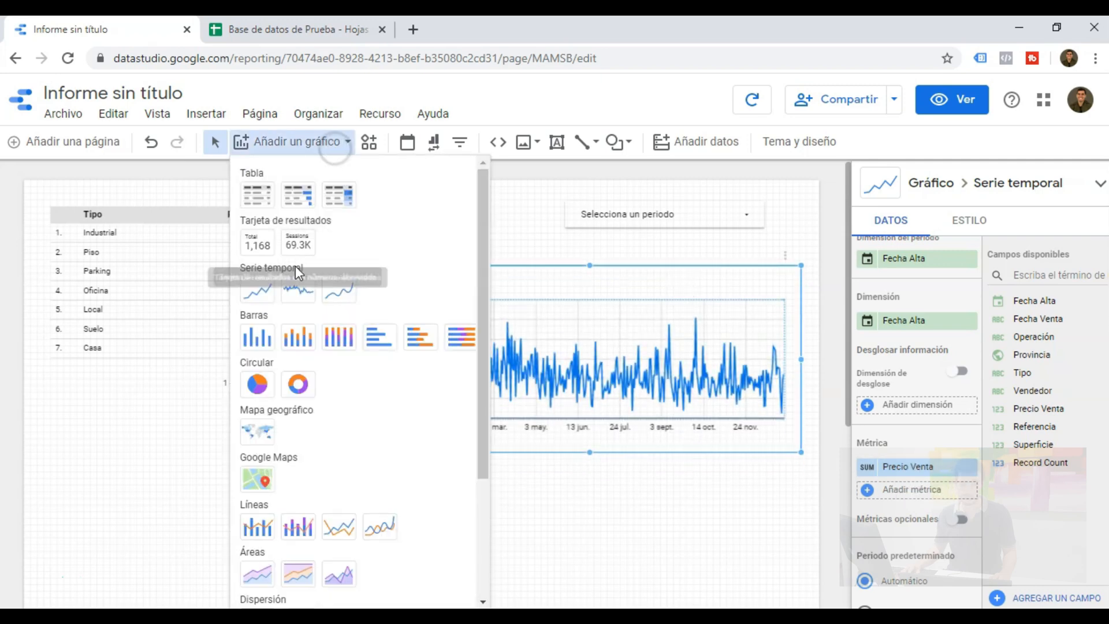
{"action": "left_click", "coordinate": [254, 385]}
{"action": "scroll", "coordinate": [250, 387], "scroll_direction": "down", "scroll_amount": 4}
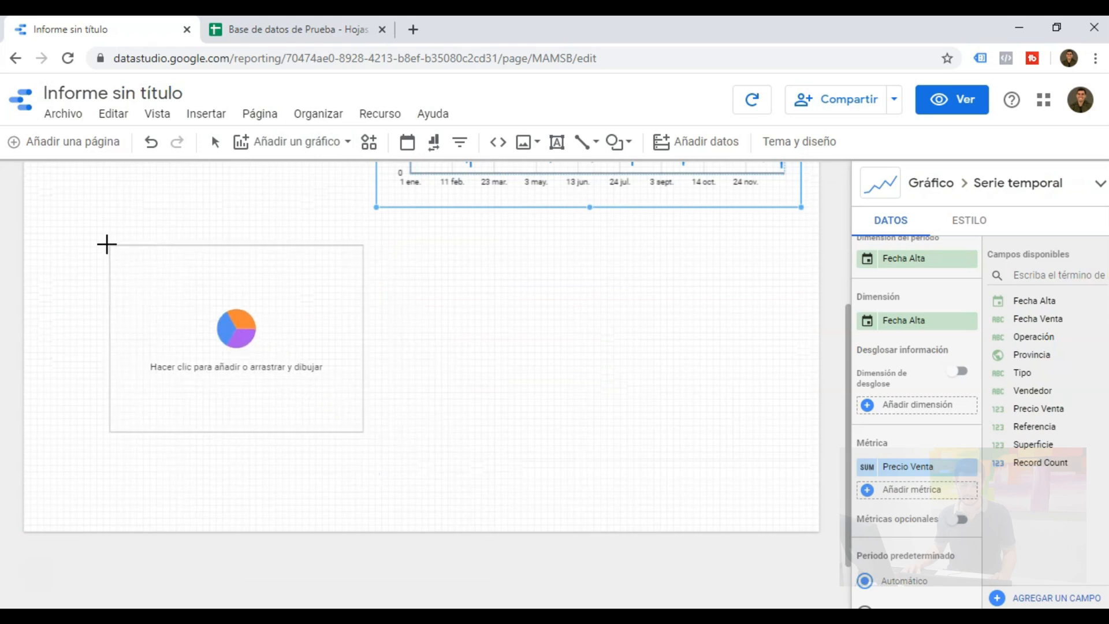
{"action": "left_click", "coordinate": [101, 237]}
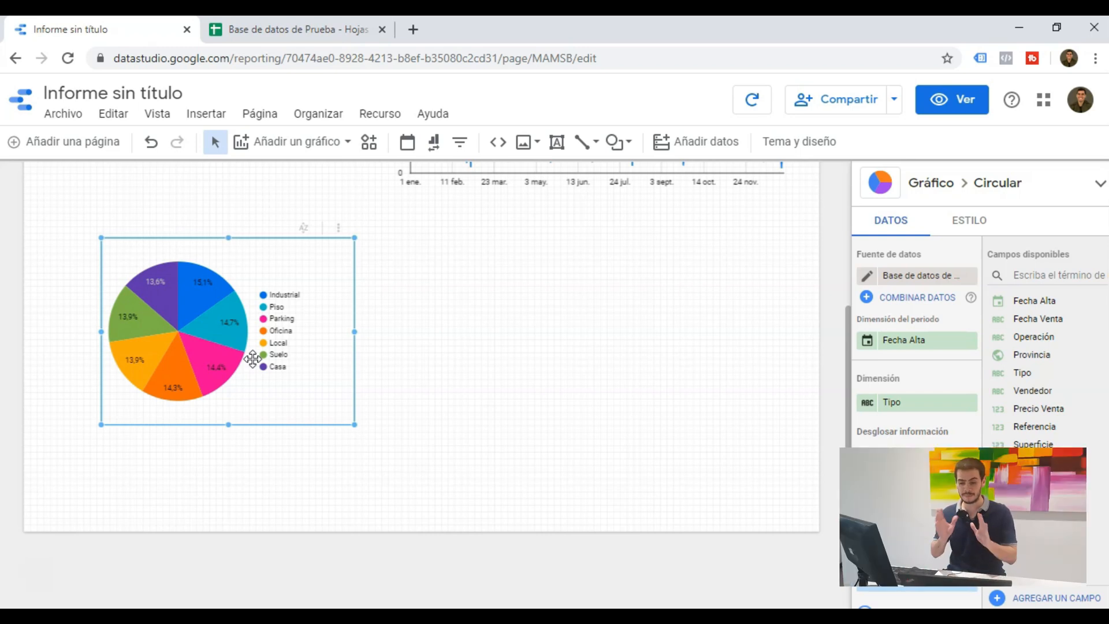
Leave the untitled report for the Data Studio home page and open the report Informe de ejemplo.
{"action": "left_click", "coordinate": [20, 105]}
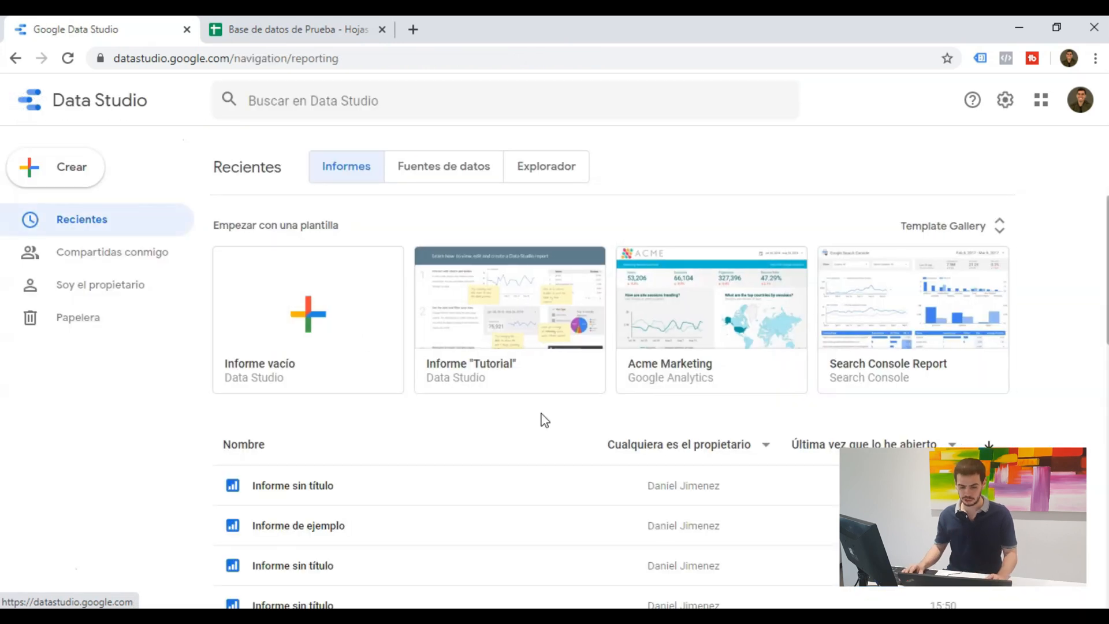
{"action": "scroll", "coordinate": [545, 420], "scroll_direction": "down", "scroll_amount": 1}
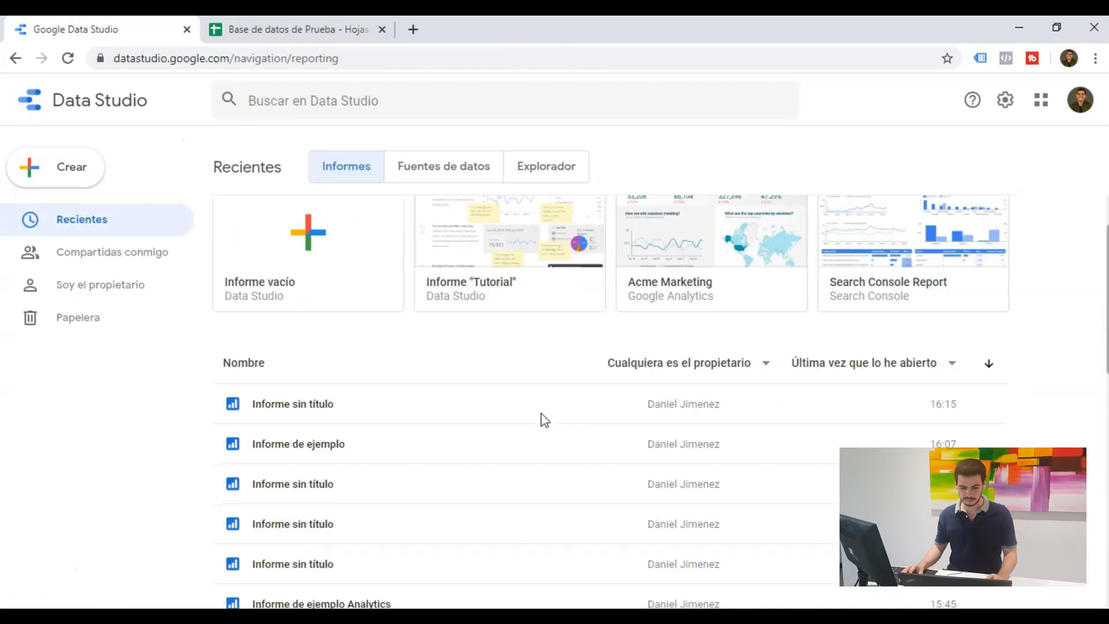
{"action": "left_click", "coordinate": [489, 446]}
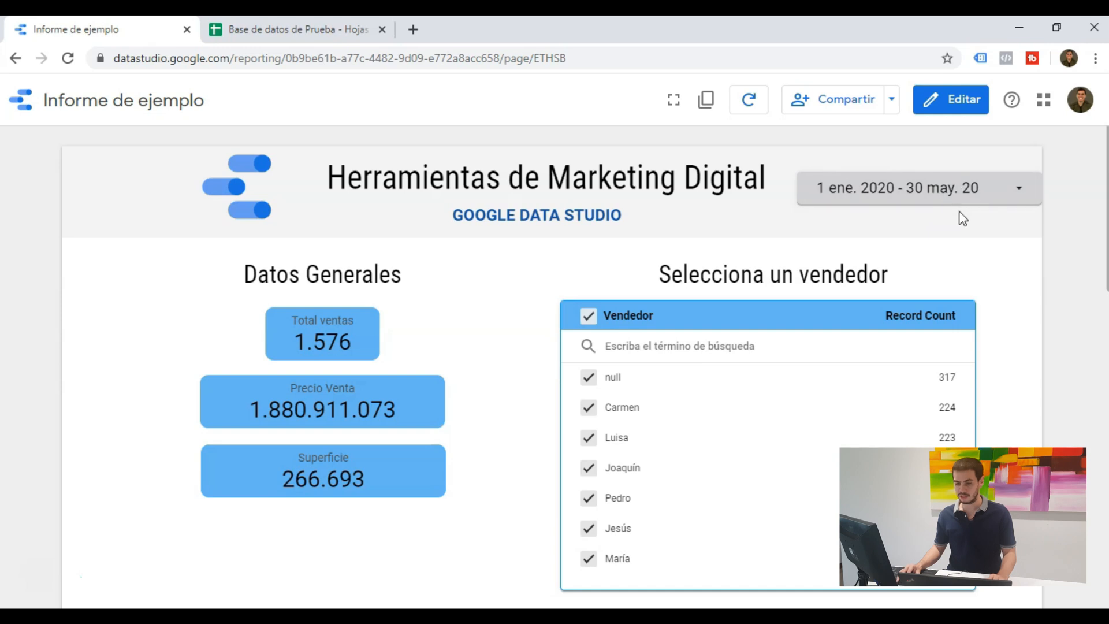
Set the report's date range to Los últimos 30 días and review the charts for that period.
{"action": "left_click", "coordinate": [977, 194]}
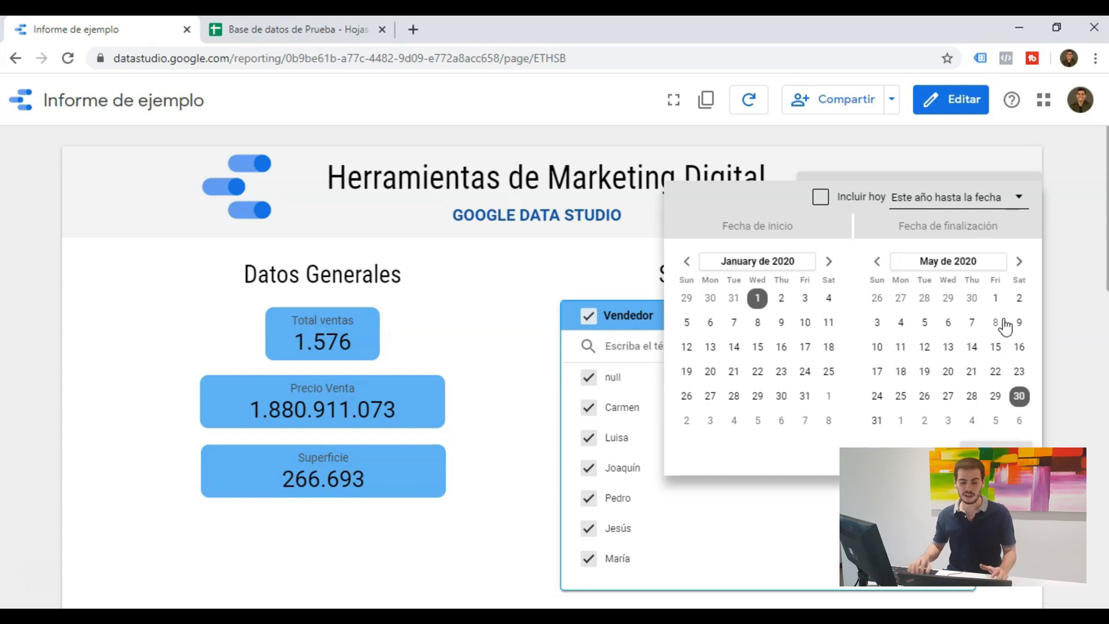
{"action": "left_click", "coordinate": [1018, 198]}
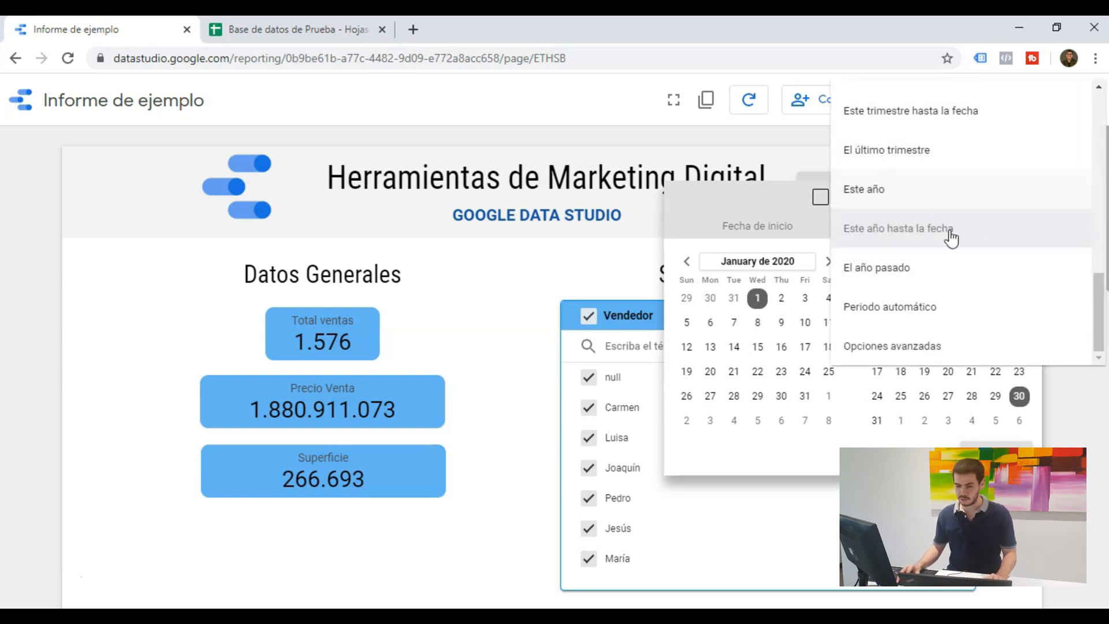
{"action": "scroll", "coordinate": [948, 231], "scroll_direction": "up", "scroll_amount": 5}
{"action": "scroll", "coordinate": [944, 263], "scroll_direction": "up", "scroll_amount": 5}
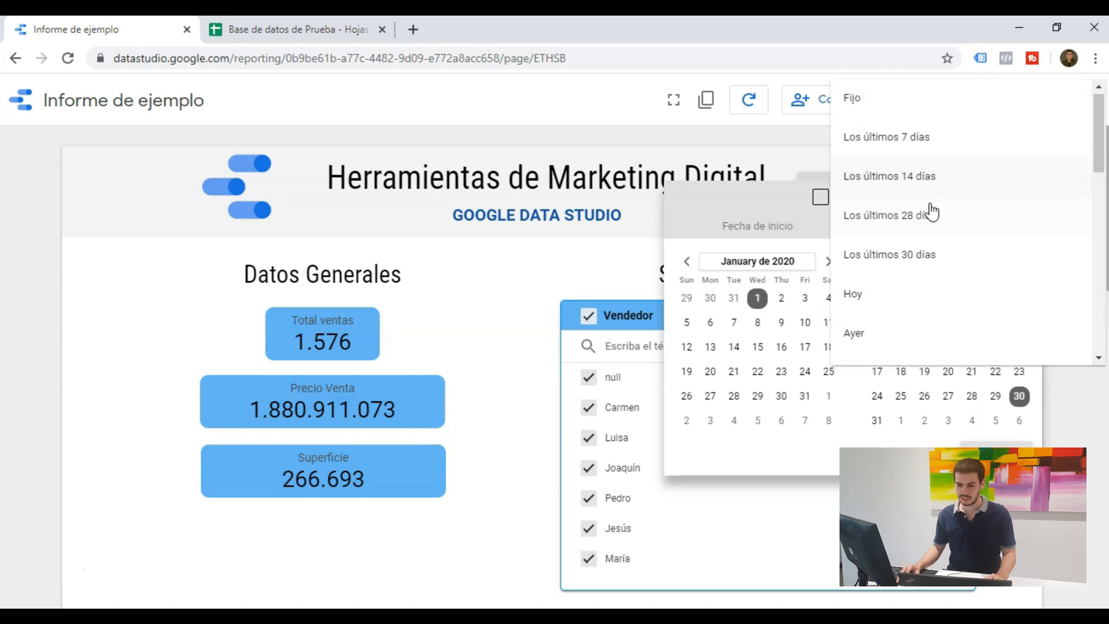
{"action": "left_click", "coordinate": [924, 254]}
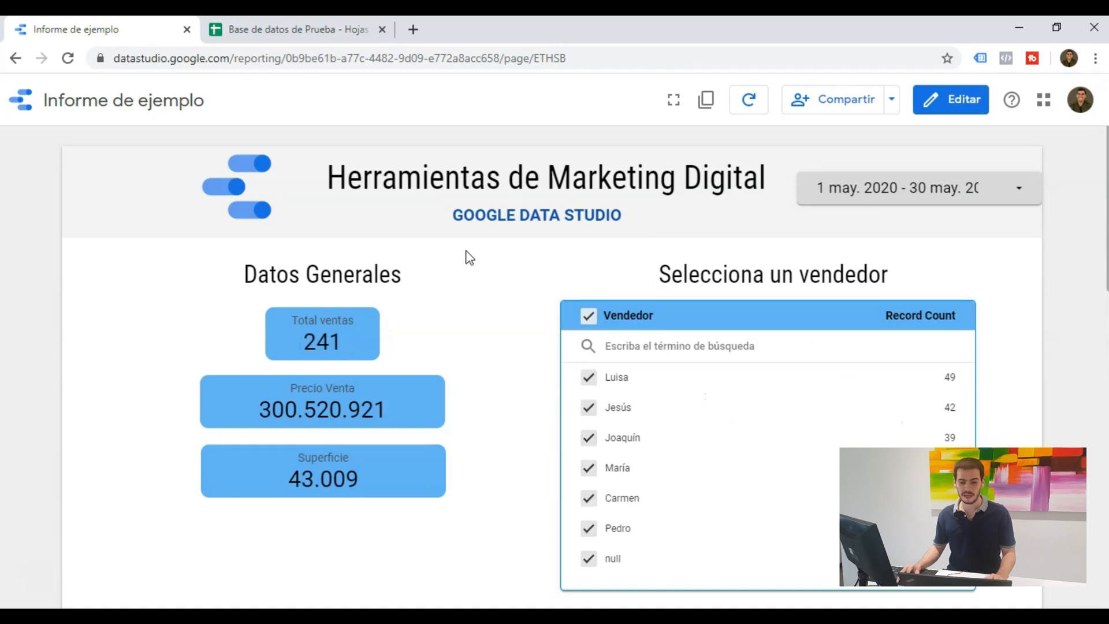
{"action": "scroll", "coordinate": [480, 407], "scroll_direction": "down", "scroll_amount": 7}
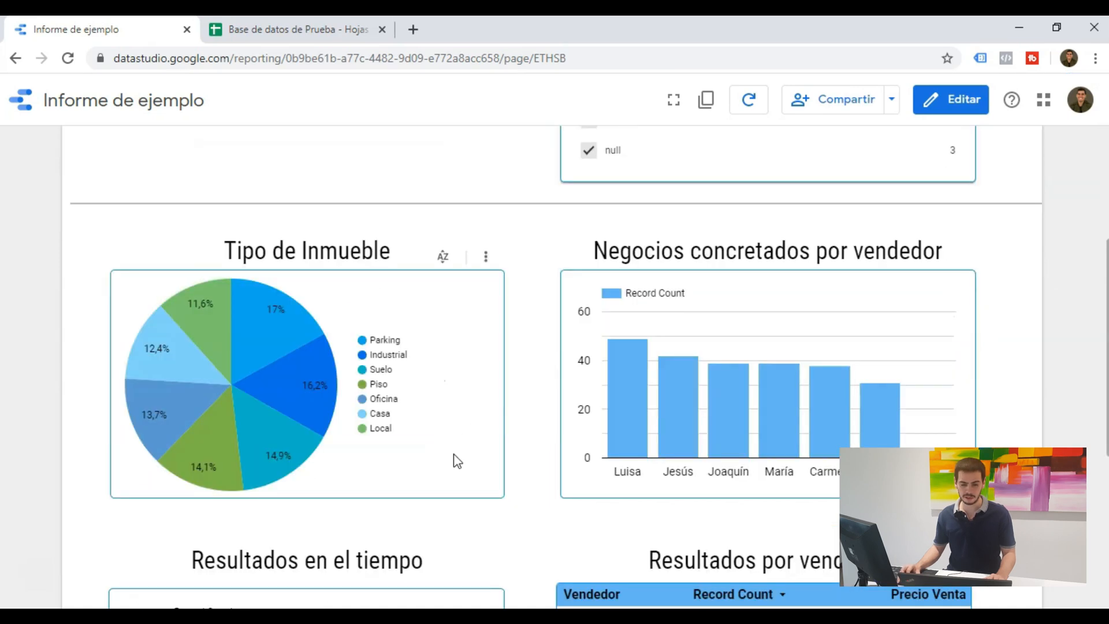
{"action": "scroll", "coordinate": [566, 272], "scroll_direction": "down", "scroll_amount": 6}
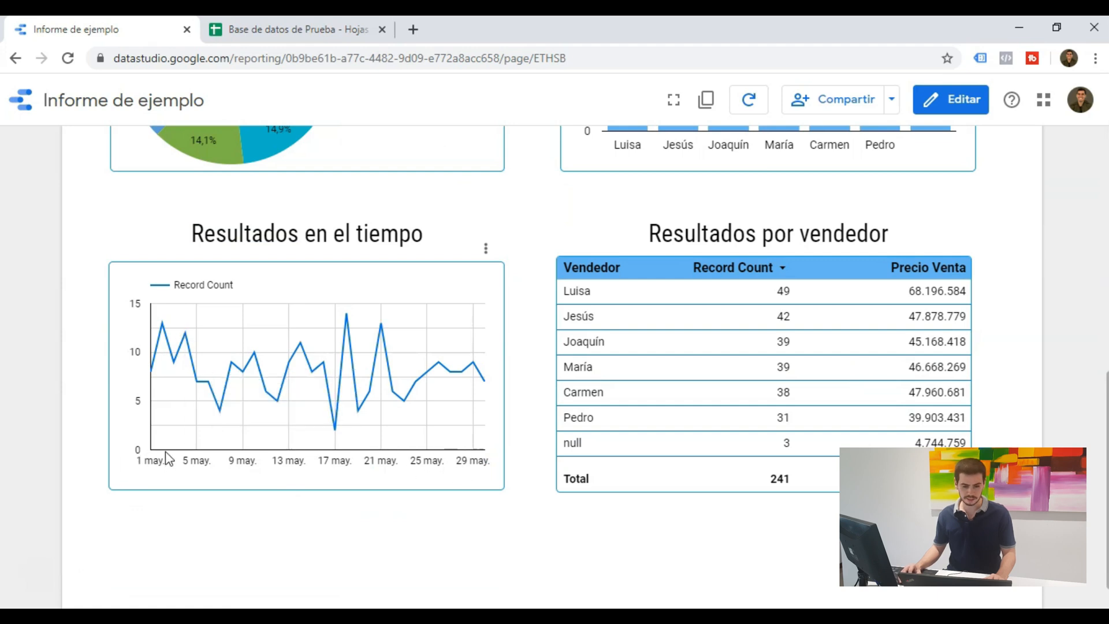
Set the report's date range to Este mes and apply it to the charts.
{"action": "scroll", "coordinate": [520, 347], "scroll_direction": "up", "scroll_amount": 13}
{"action": "left_click", "coordinate": [941, 198]}
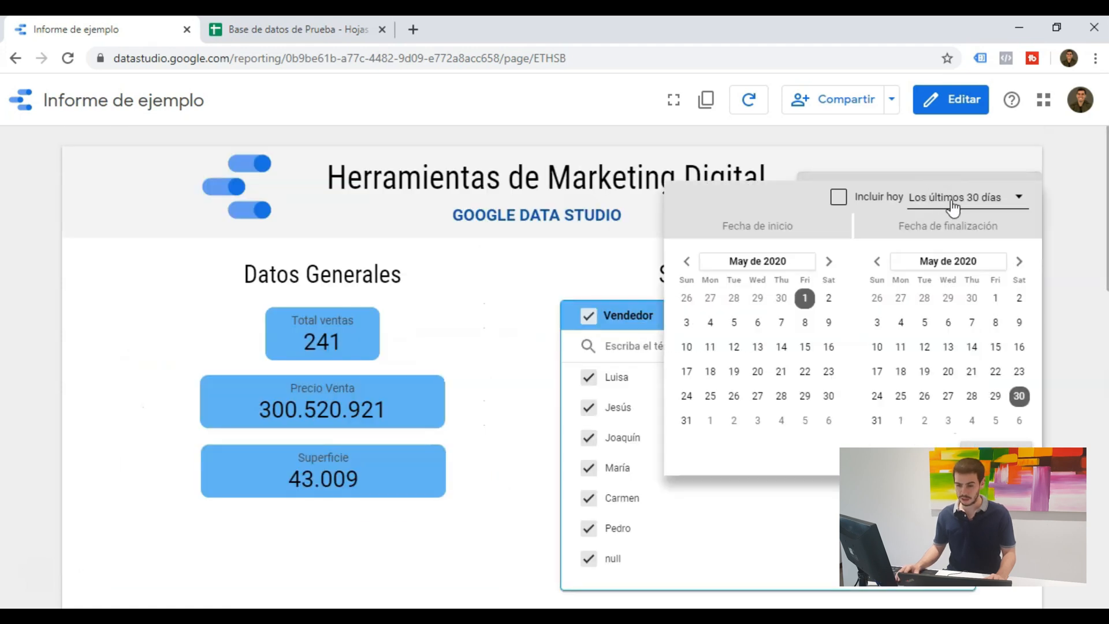
{"action": "left_click", "coordinate": [980, 213]}
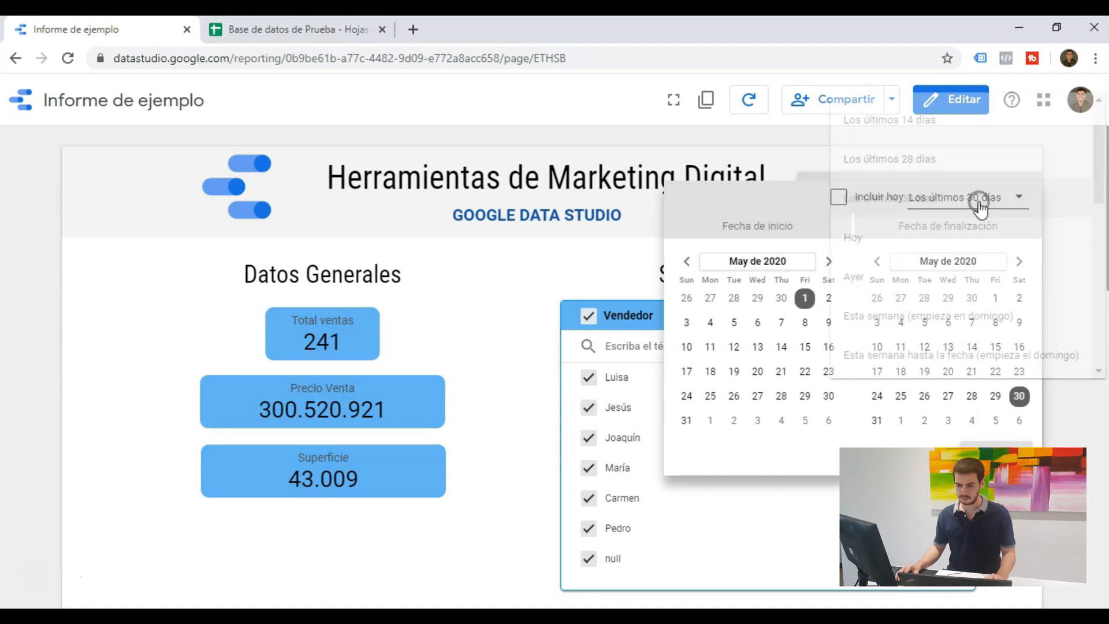
{"action": "scroll", "coordinate": [970, 249], "scroll_direction": "down", "scroll_amount": 4}
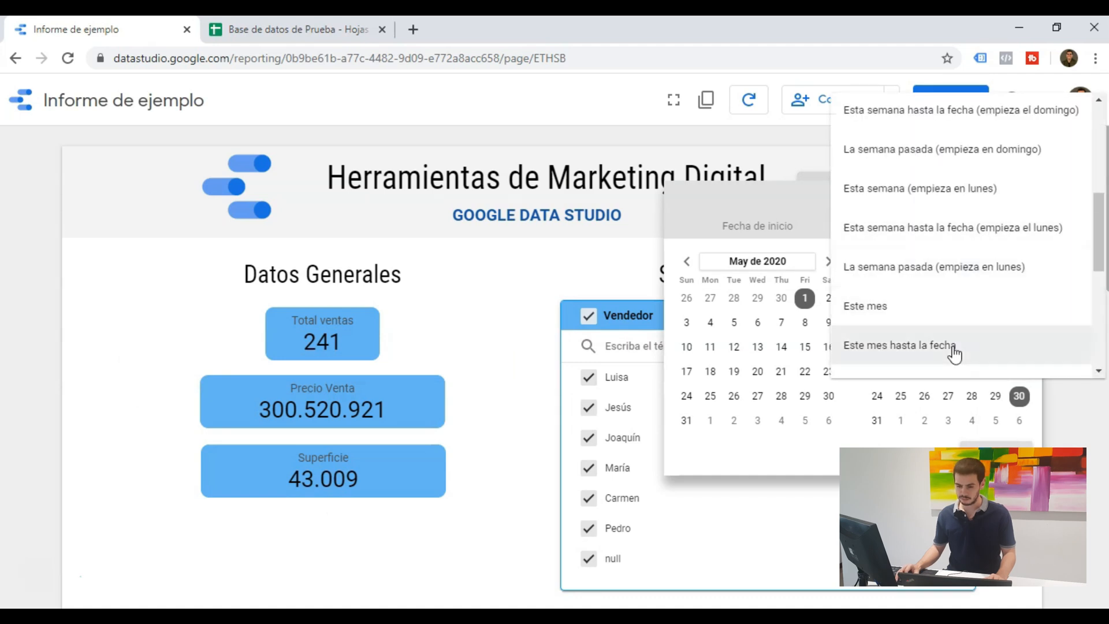
{"action": "left_click", "coordinate": [941, 307]}
{"action": "left_click", "coordinate": [996, 454]}
{"action": "scroll", "coordinate": [999, 291], "scroll_direction": "down", "scroll_amount": 7}
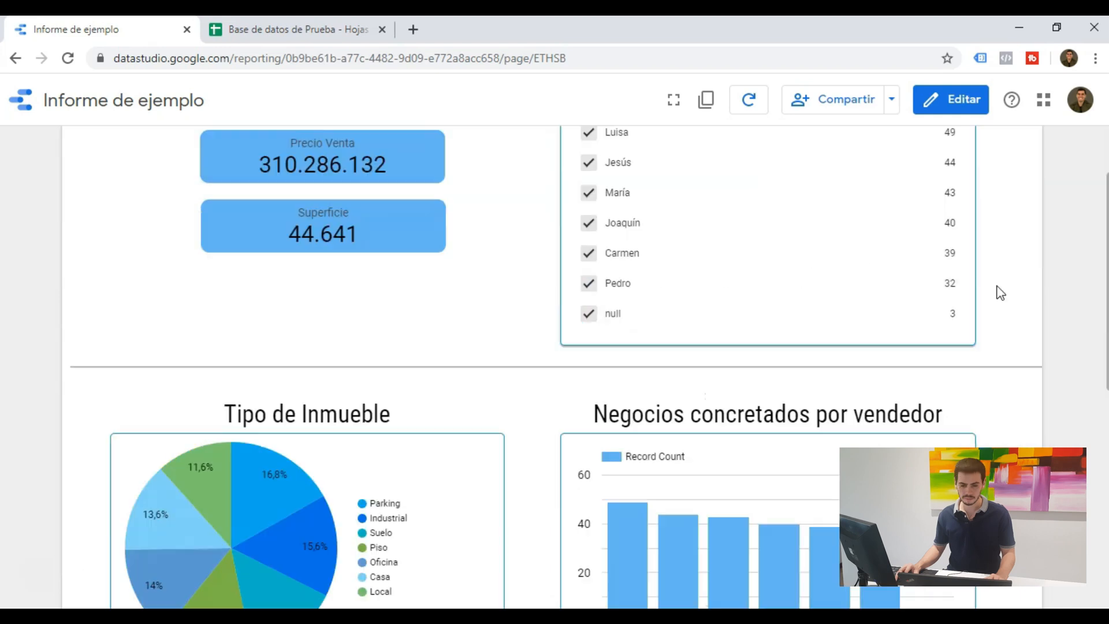
Filter the report to only the fifth salesperson in the Vendedor list and review the charts below.
{"action": "scroll", "coordinate": [1001, 293], "scroll_direction": "up", "scroll_amount": 6}
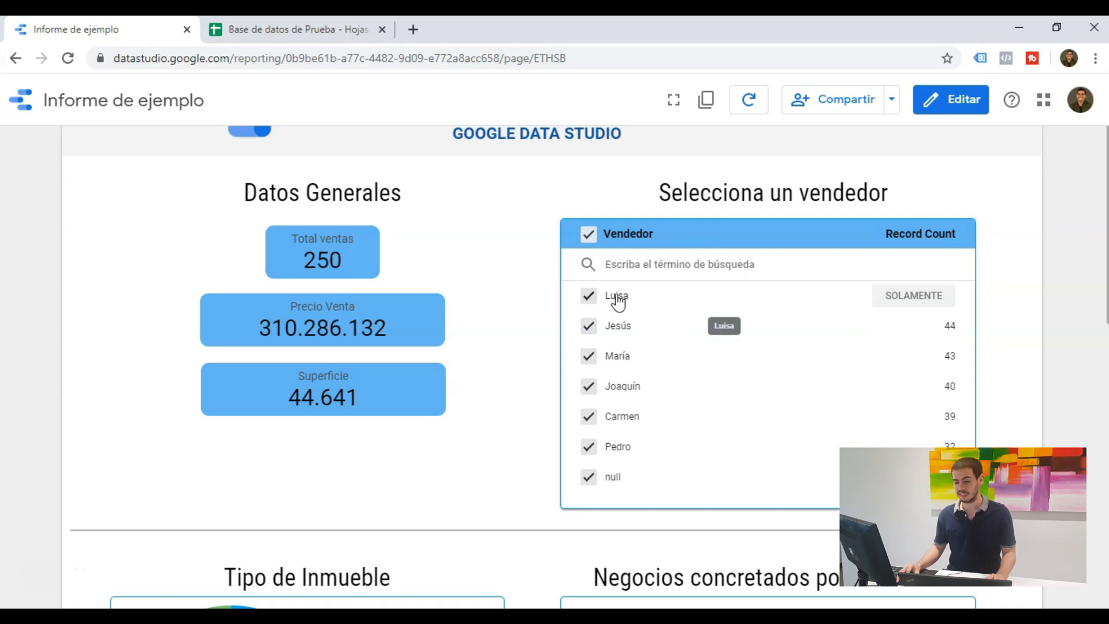
{"action": "left_click", "coordinate": [932, 416]}
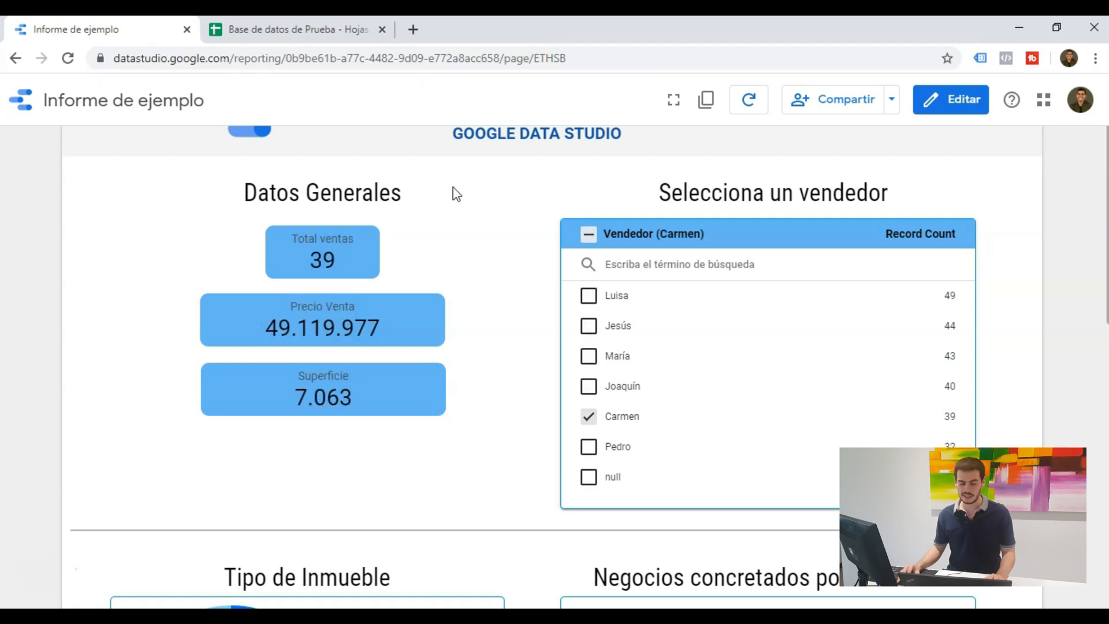
{"action": "scroll", "coordinate": [444, 311], "scroll_direction": "down", "scroll_amount": 5}
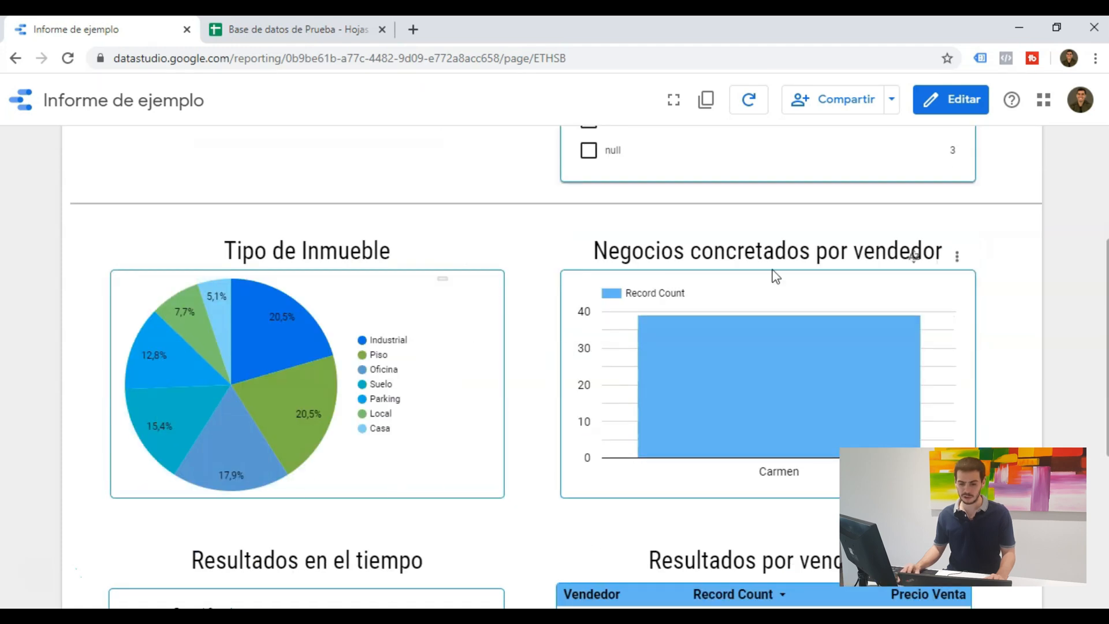
{"action": "scroll", "coordinate": [258, 488], "scroll_direction": "down", "scroll_amount": 5}
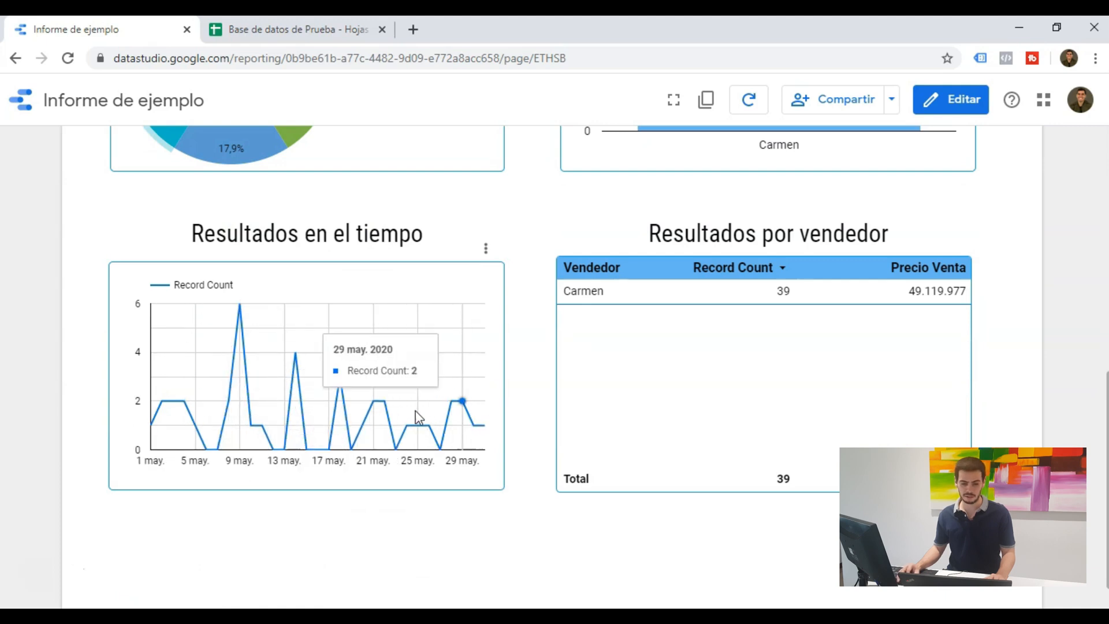
{"action": "mouse_move", "coordinate": [240, 312]}
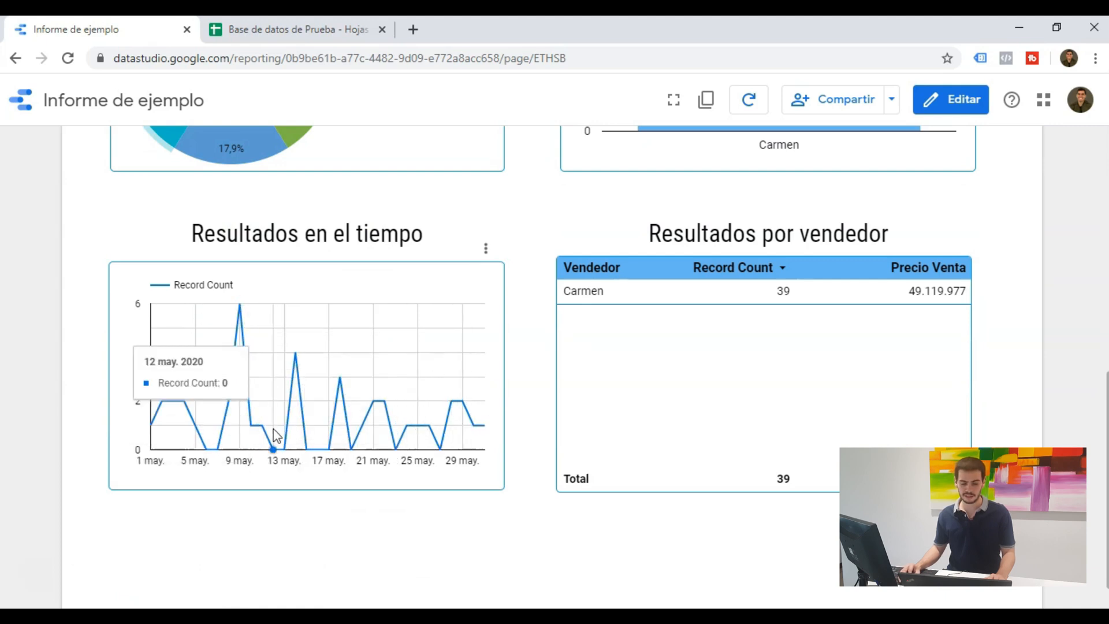
{"action": "scroll", "coordinate": [300, 375], "scroll_direction": "up", "scroll_amount": 5}
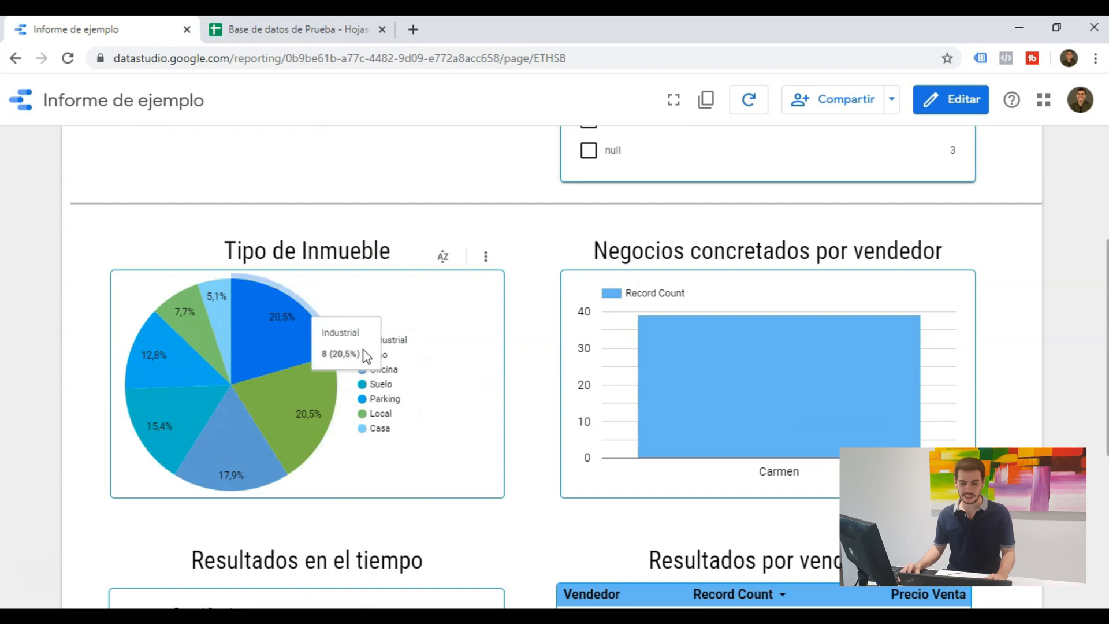
Filter the report by the Industrial slice of the Tipo de Inmueble chart, review the other charts, and remove the filter.
{"action": "left_click", "coordinate": [282, 333]}
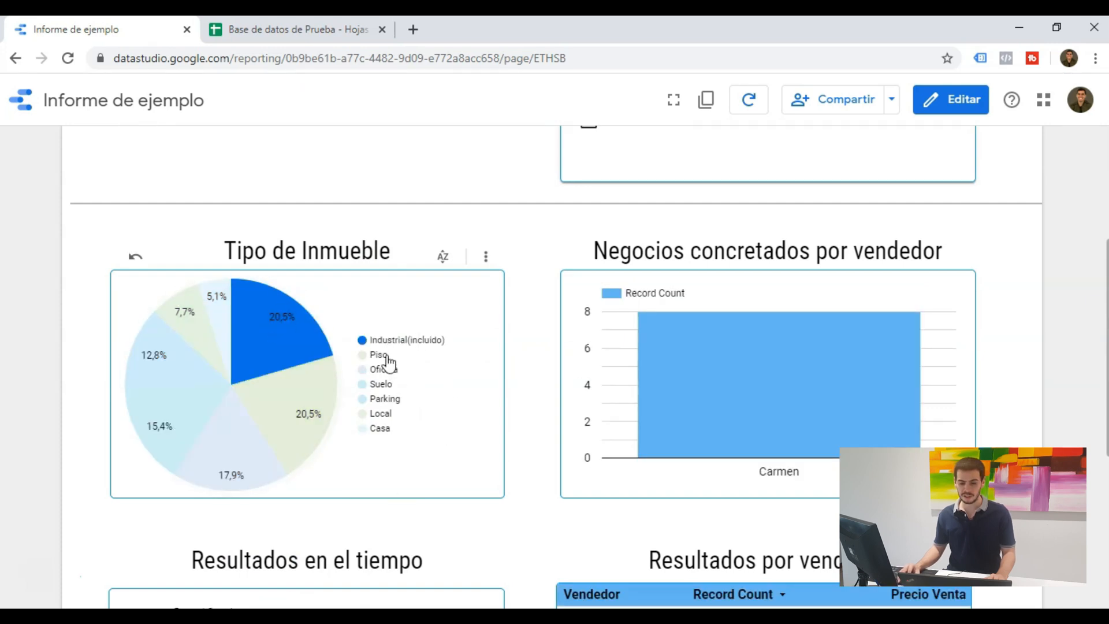
{"action": "scroll", "coordinate": [388, 360], "scroll_direction": "down", "scroll_amount": 5}
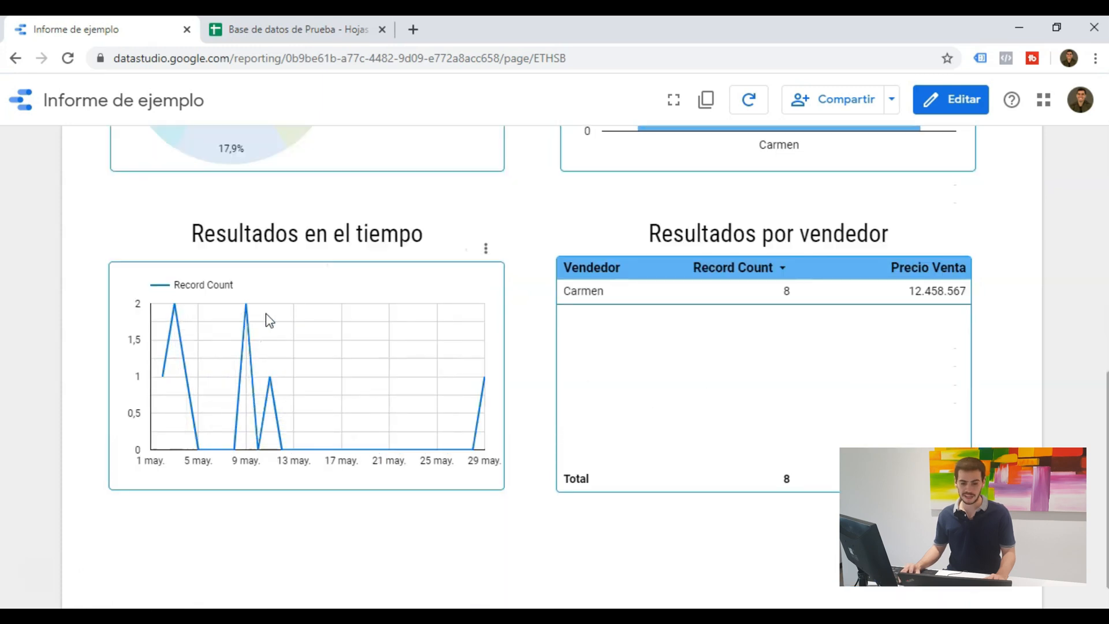
{"action": "mouse_move", "coordinate": [274, 378]}
{"action": "scroll", "coordinate": [459, 381], "scroll_direction": "up", "scroll_amount": 5}
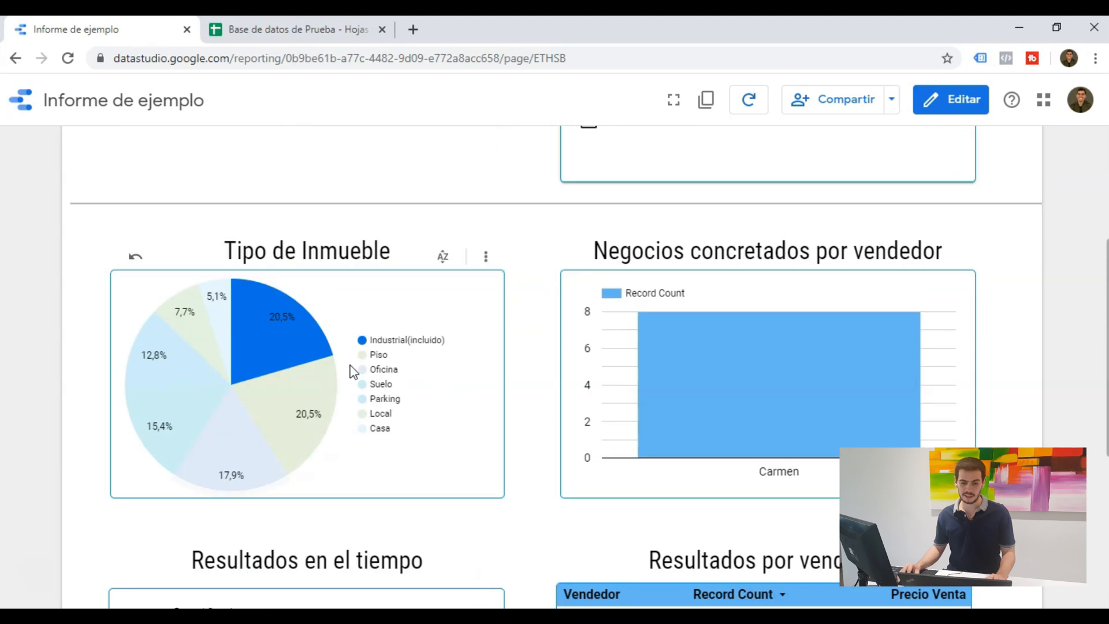
{"action": "left_click", "coordinate": [285, 329]}
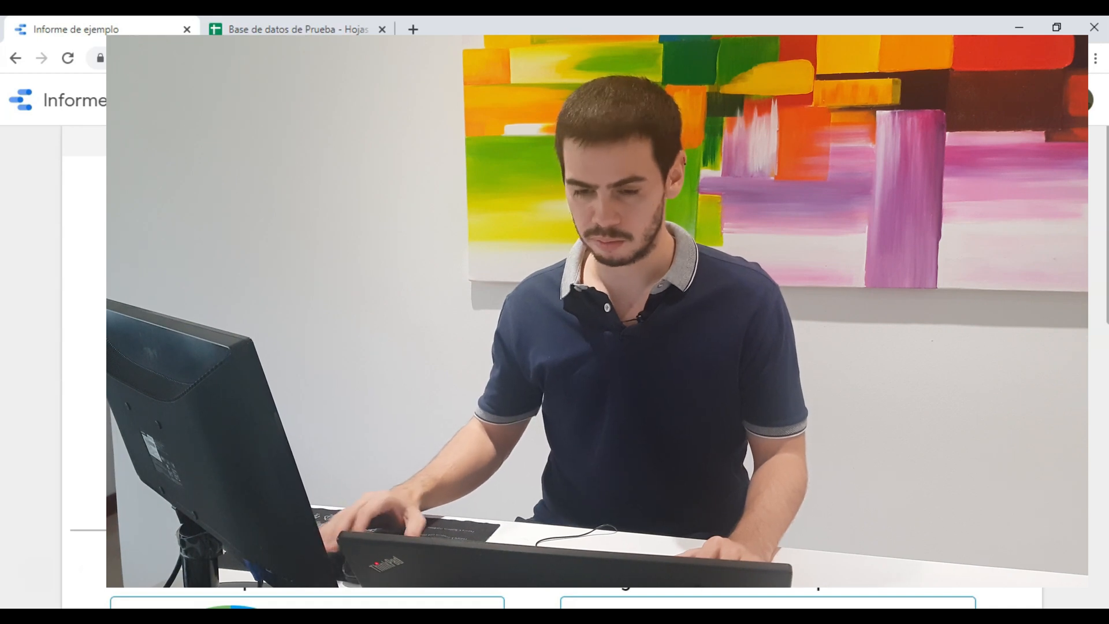
{"action": "scroll", "coordinate": [555, 368], "scroll_direction": "down", "scroll_amount": 7}
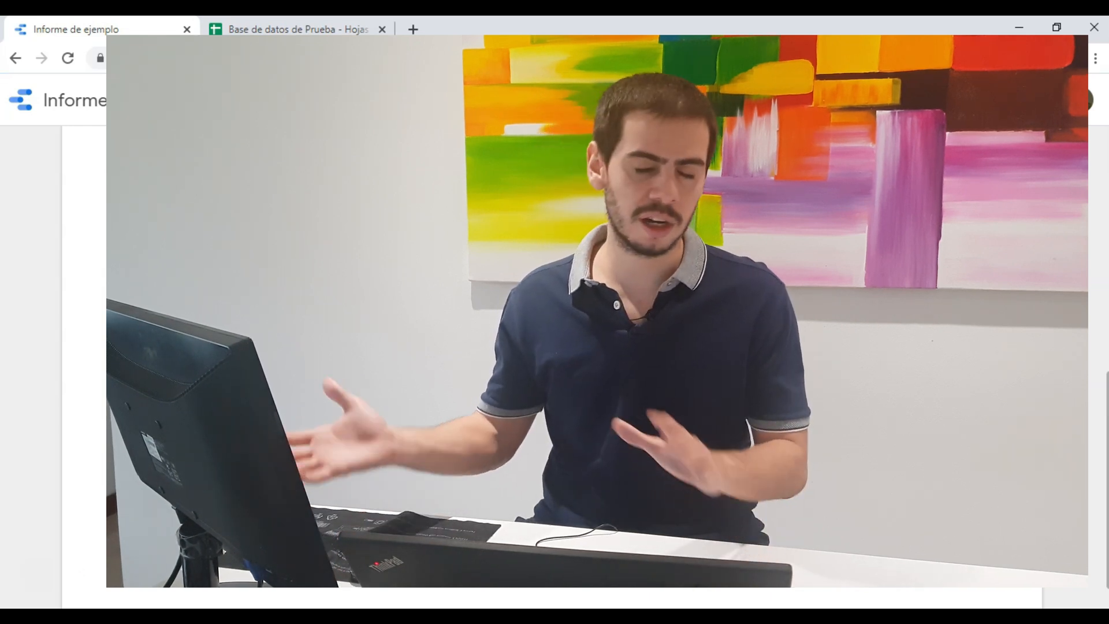
{"action": "scroll", "coordinate": [551, 367], "scroll_direction": "up", "scroll_amount": 4}
{"action": "scroll", "coordinate": [552, 367], "scroll_direction": "up", "scroll_amount": 5}
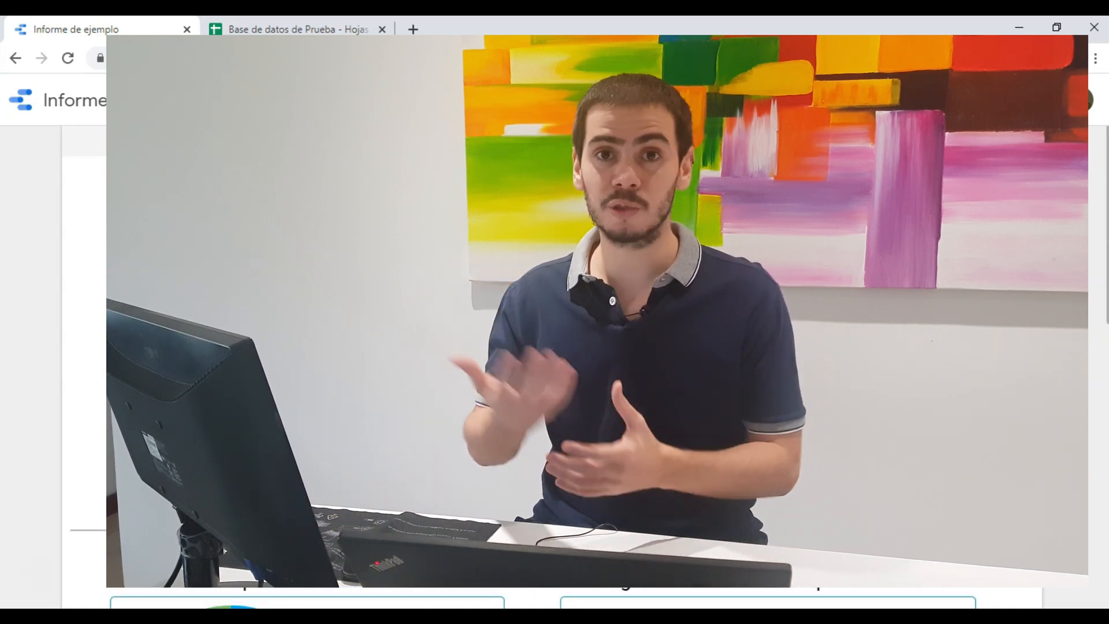
{"action": "scroll", "coordinate": [552, 367], "scroll_direction": "up", "scroll_amount": 1}
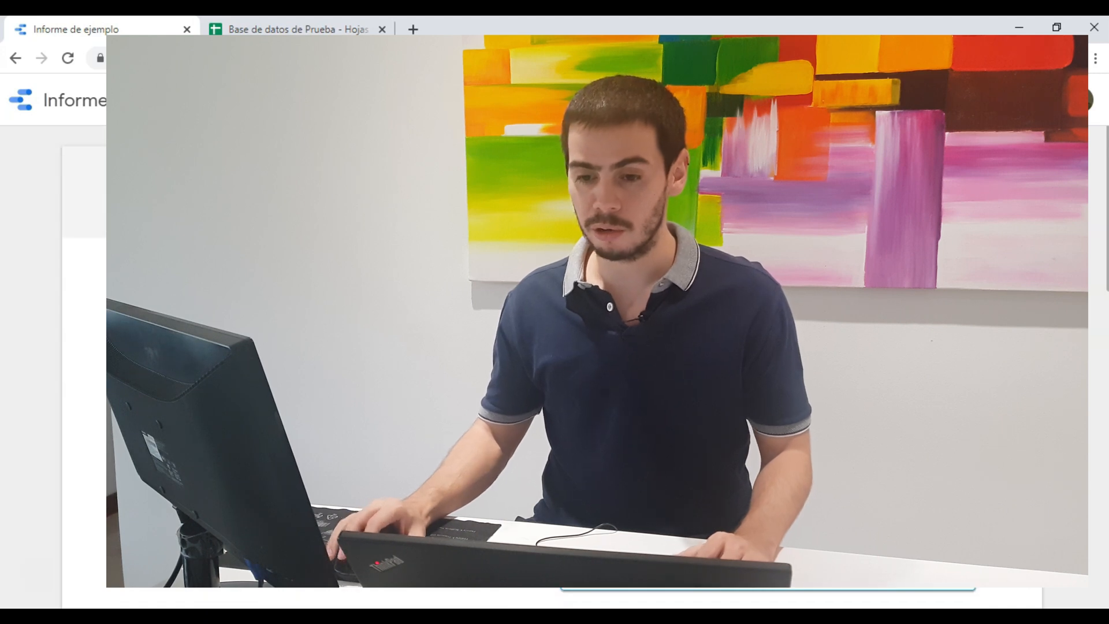